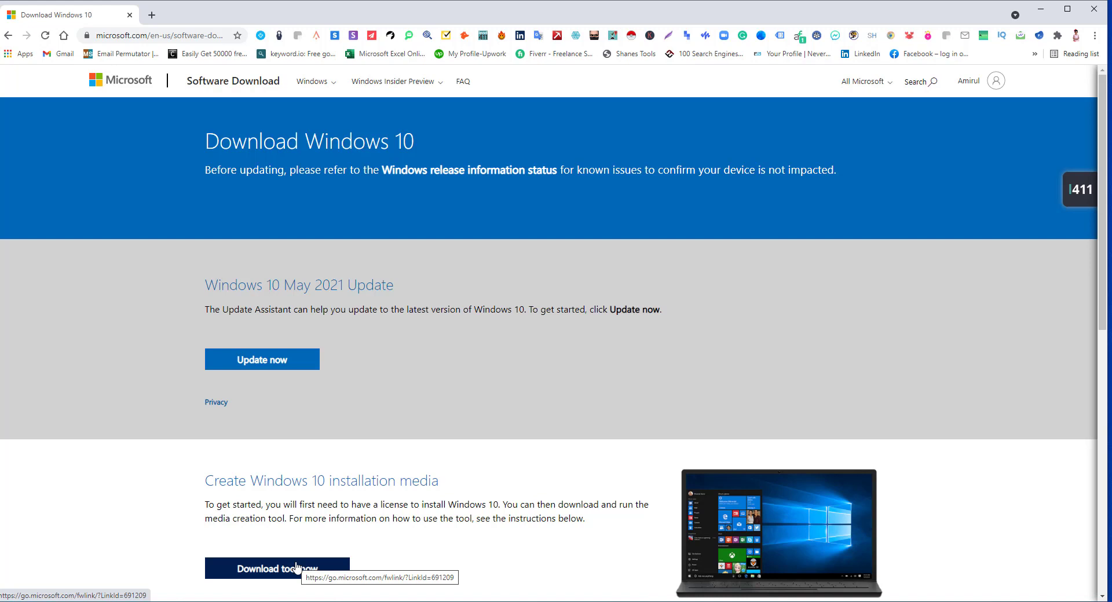
# Close the Chrome window showing the Windows 10 download page to reveal the desktop
pyautogui.click(1094, 9)
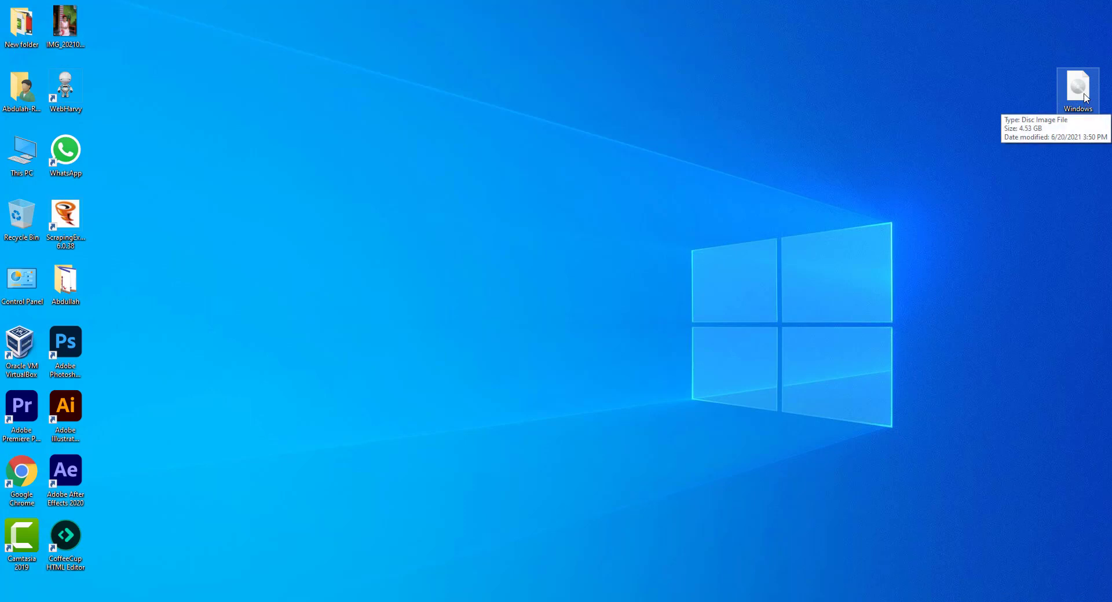
pyautogui.click(1078, 115)
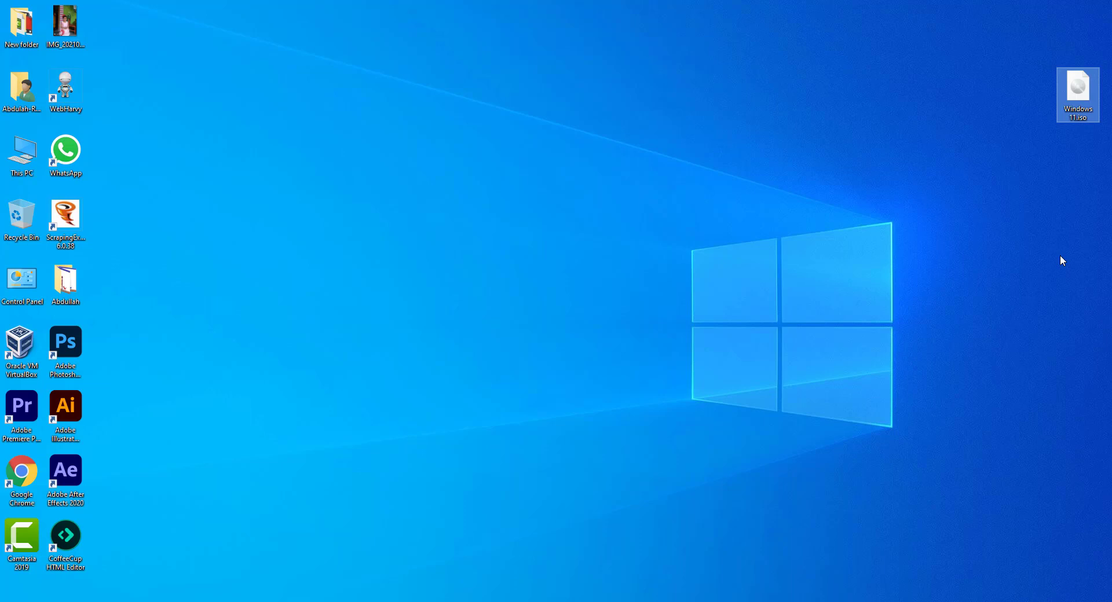
pyautogui.click(1063, 261)
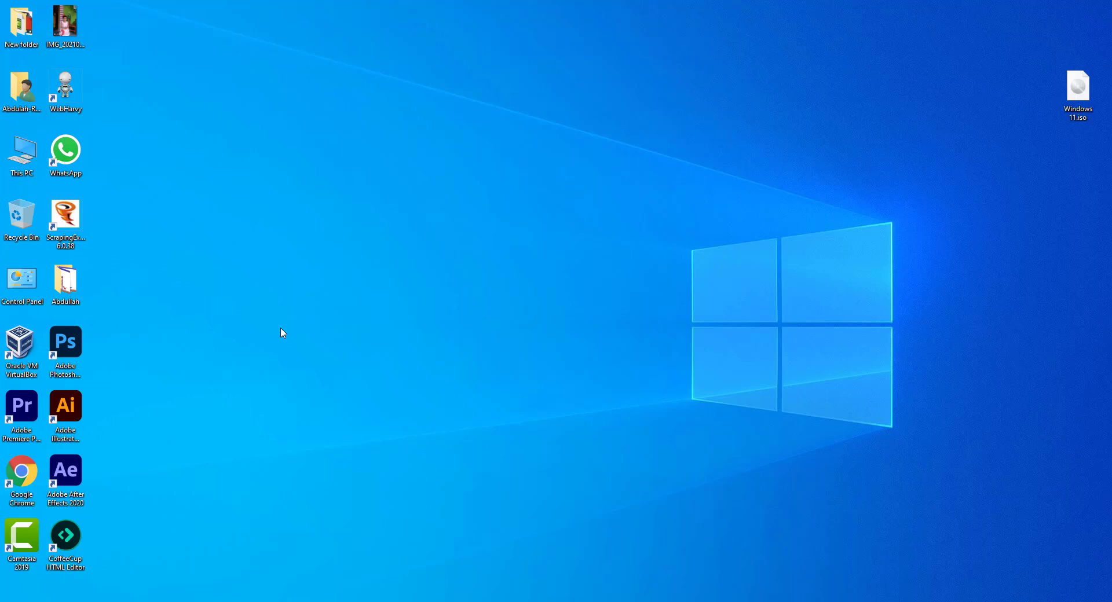
# Open Disk Management from This PC's Manage console, maximize it, and select the D: volume
pyautogui.rightClick(18, 147)
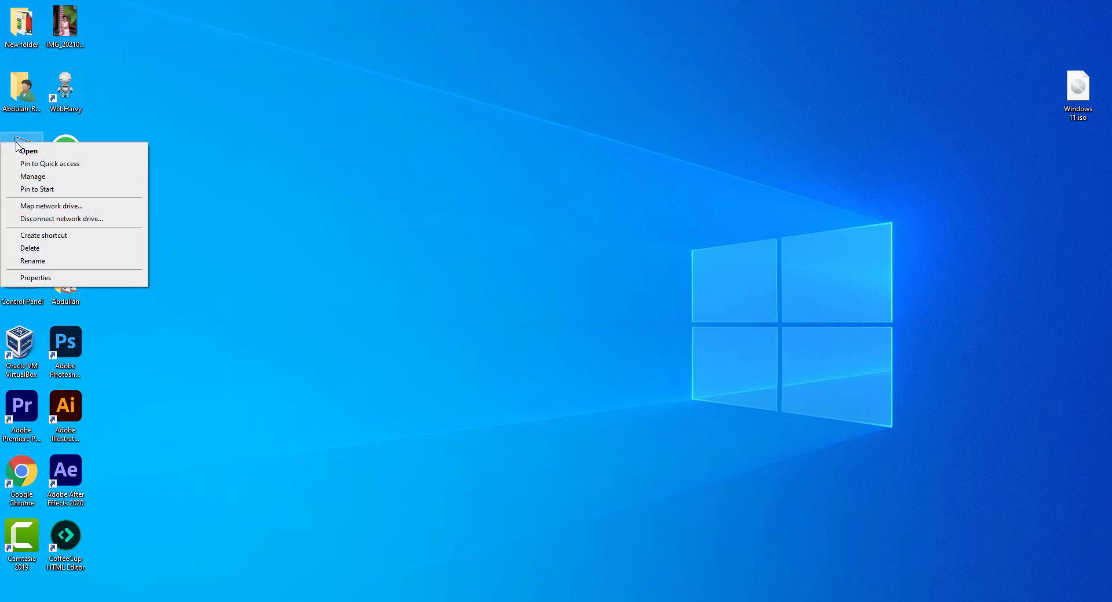
pyautogui.click(32, 177)
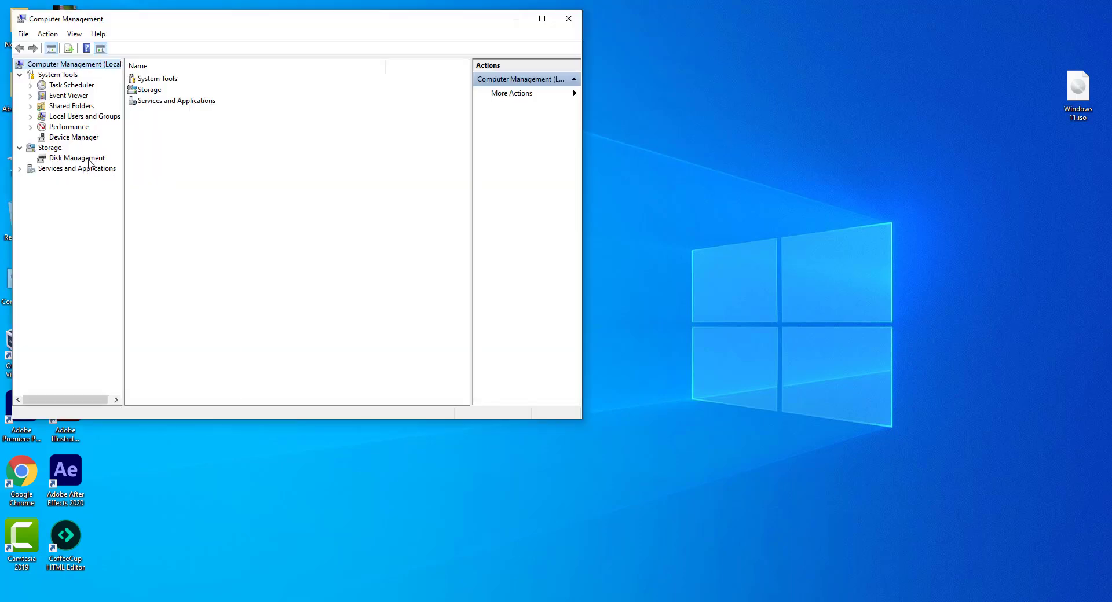
pyautogui.click(88, 159)
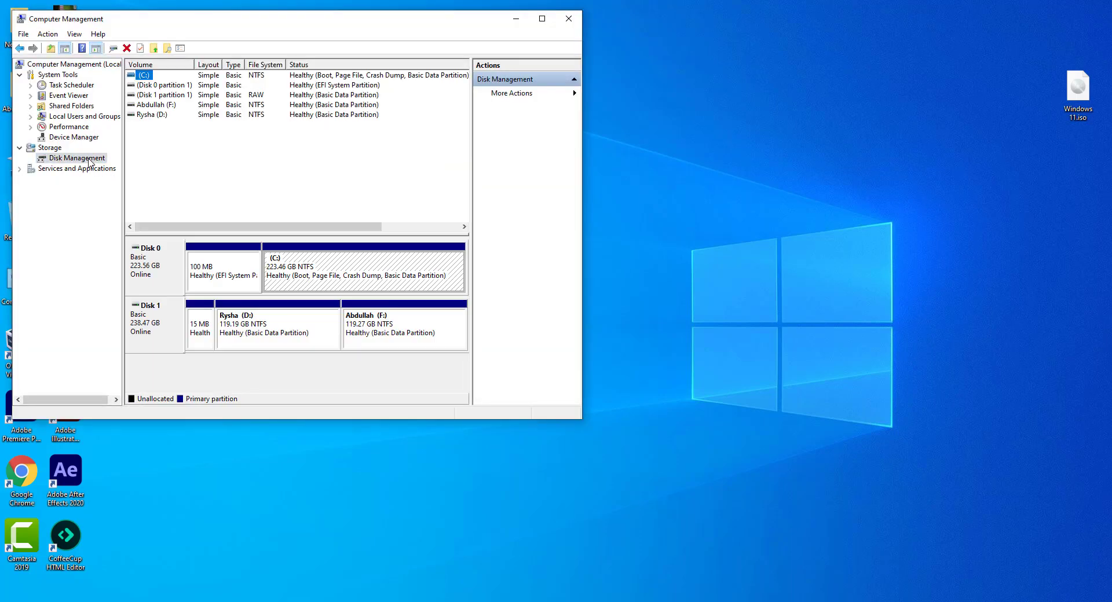
pyautogui.click(542, 19)
pyautogui.press('Down')
pyautogui.press('Down')
pyautogui.press('Down')
pyautogui.press('Down')
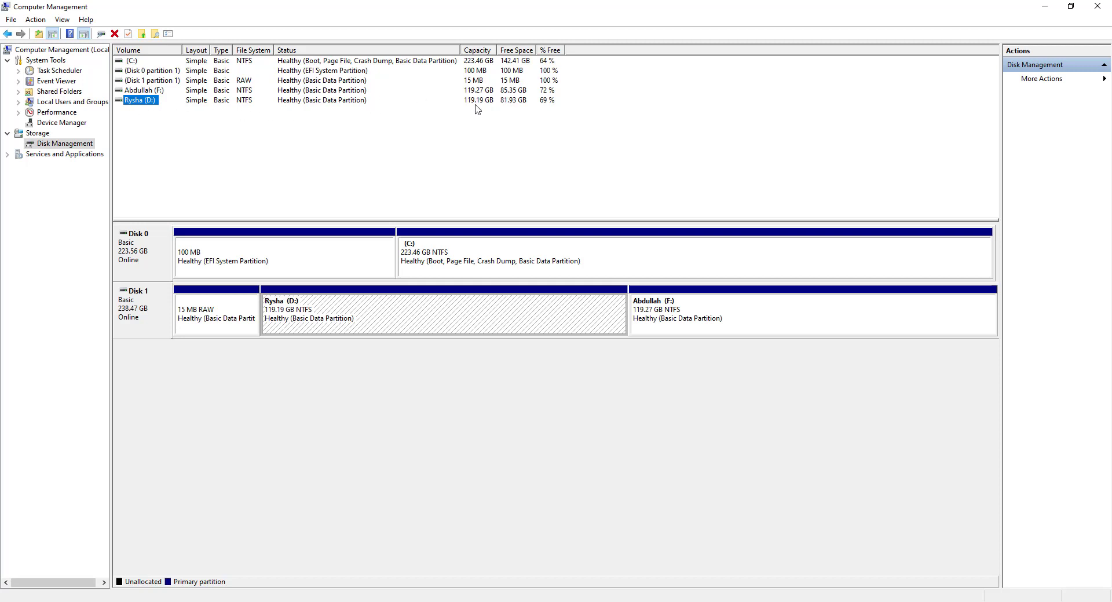
# Shrink the F: partition by 10240 MB instead of the suggested 87347 MB
pyautogui.click(148, 90)
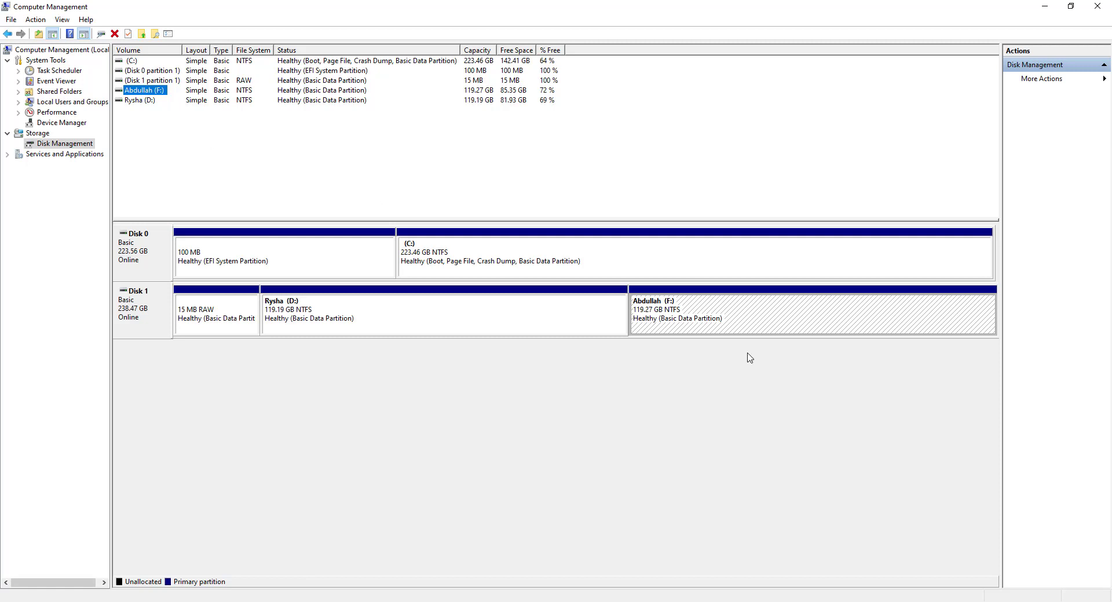
pyautogui.click(693, 318)
pyautogui.rightClick(694, 319)
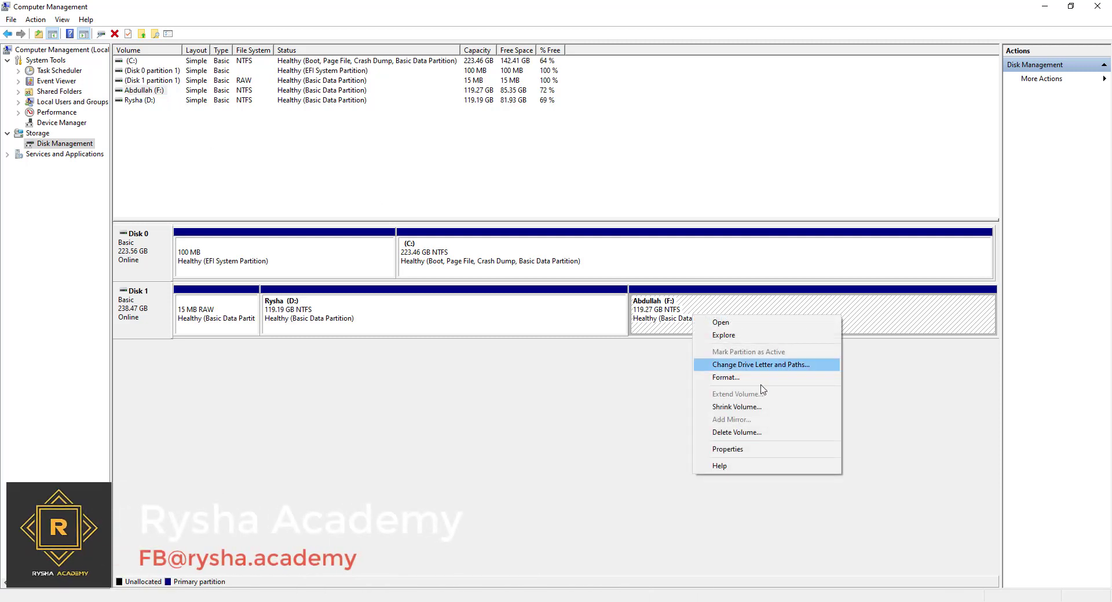
pyautogui.click(761, 413)
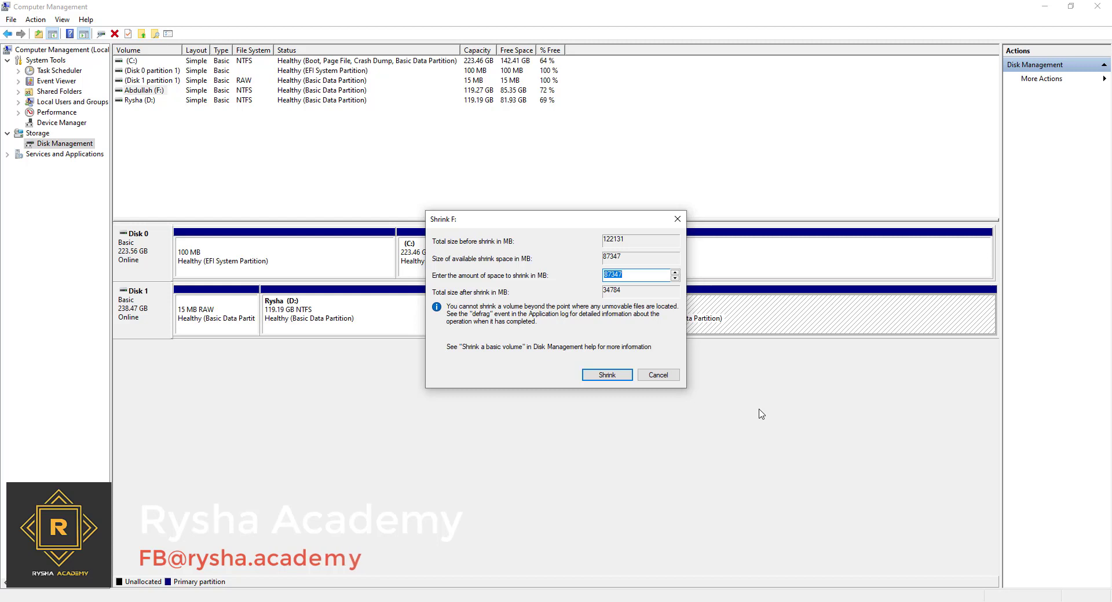
pyautogui.click(647, 278)
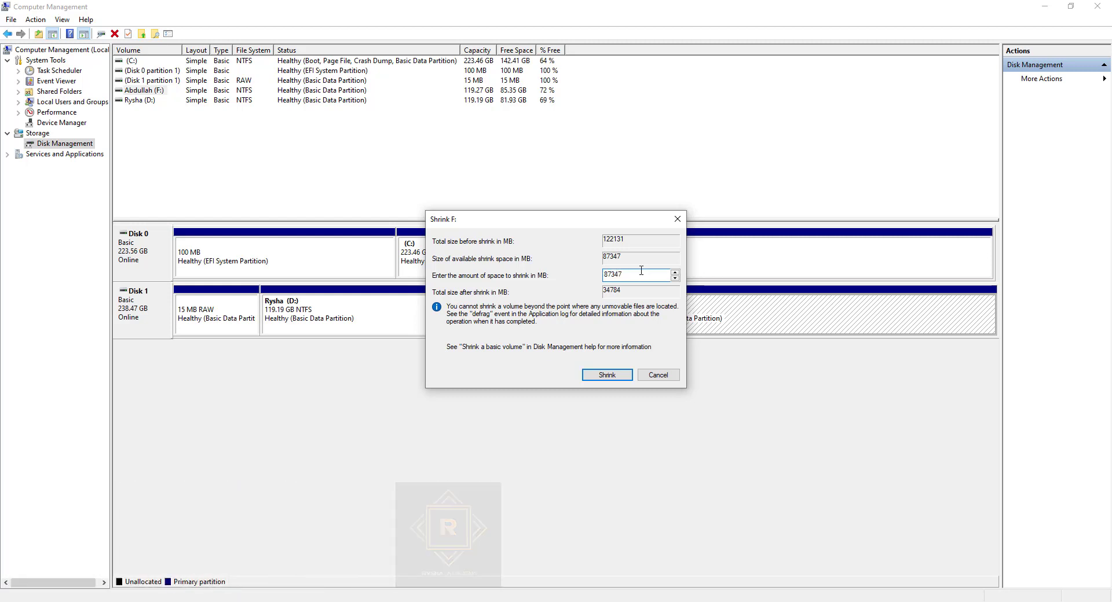
pyautogui.press('BackSpace')
pyautogui.press('BackSpace')
pyautogui.press('BackSpace')
pyautogui.press('BackSpace')
pyautogui.press('BackSpace')
pyautogui.write('10')
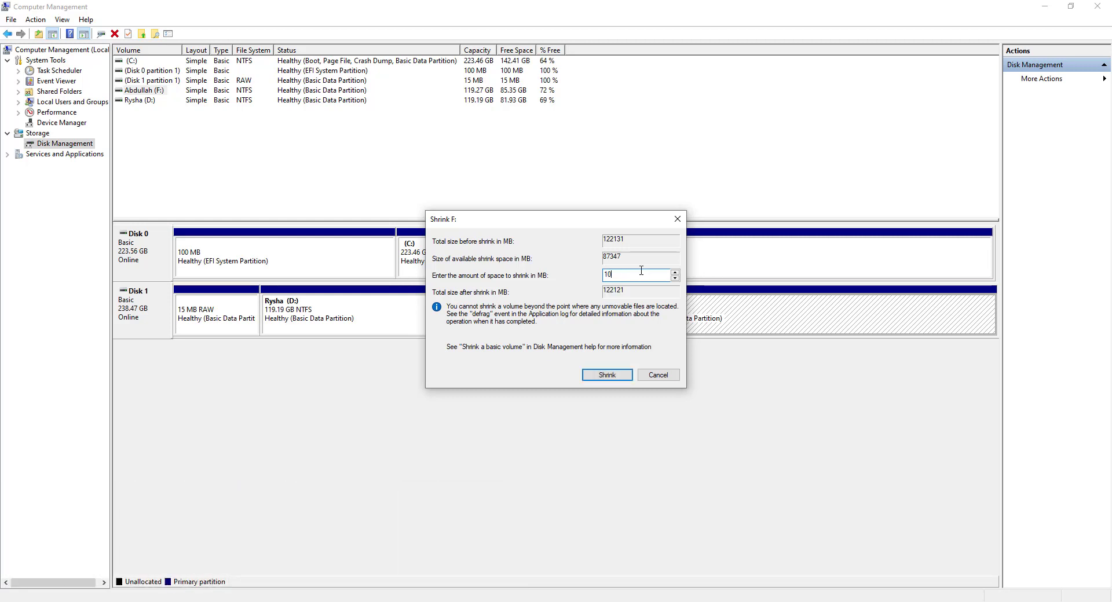
pyautogui.write('240')
pyautogui.click(606, 375)
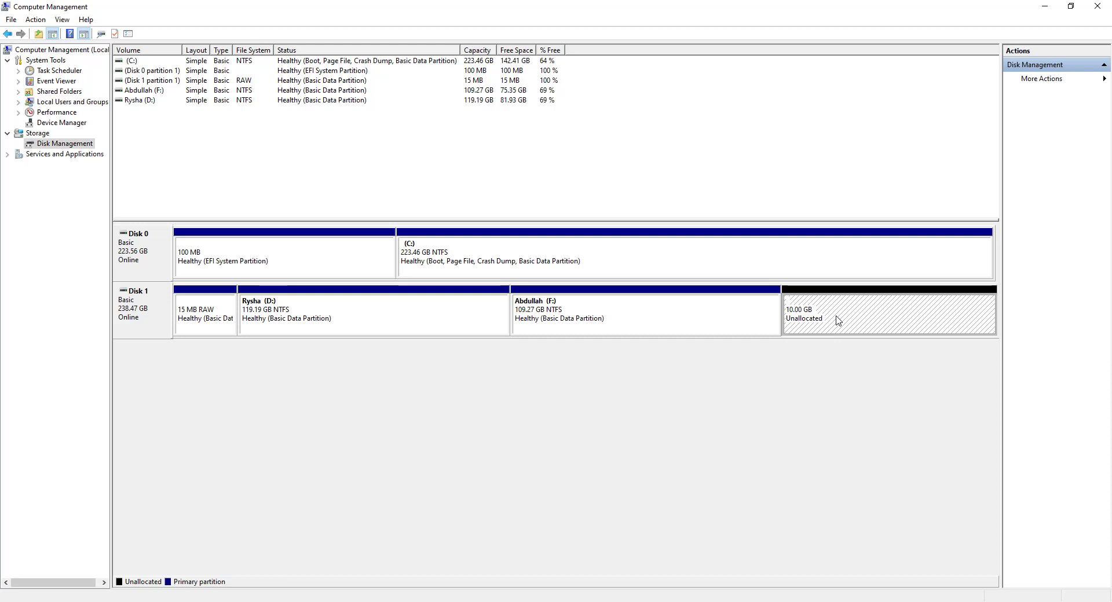
# Create a 10240 MB NTFS simple volume, drive E:, labelled Win-11-OS from the unallocated space
pyautogui.rightClick(837, 320)
pyautogui.click(860, 328)
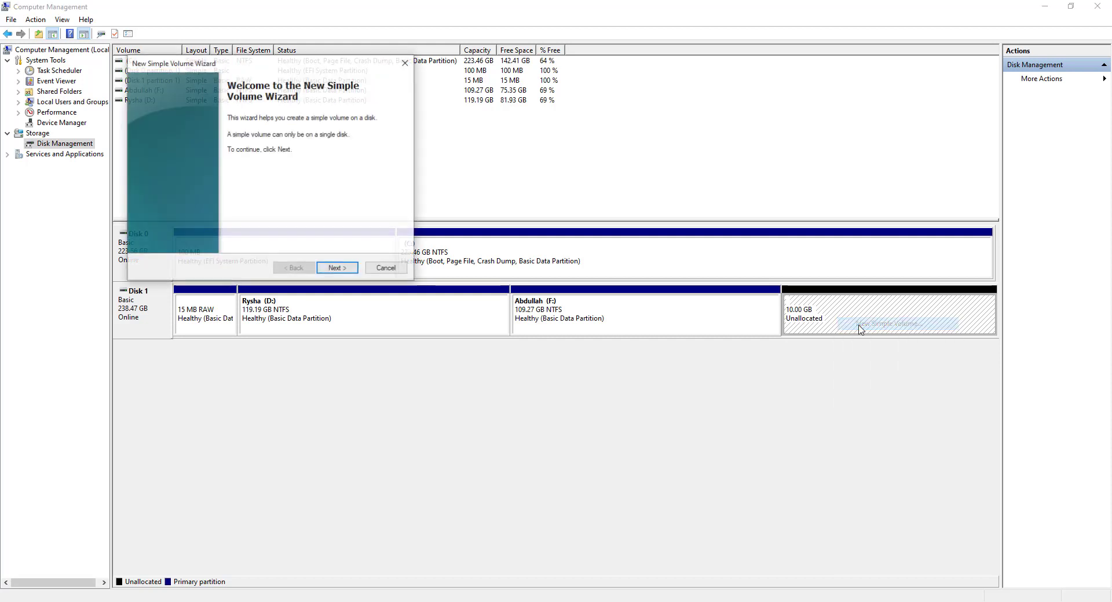
pyautogui.click(338, 268)
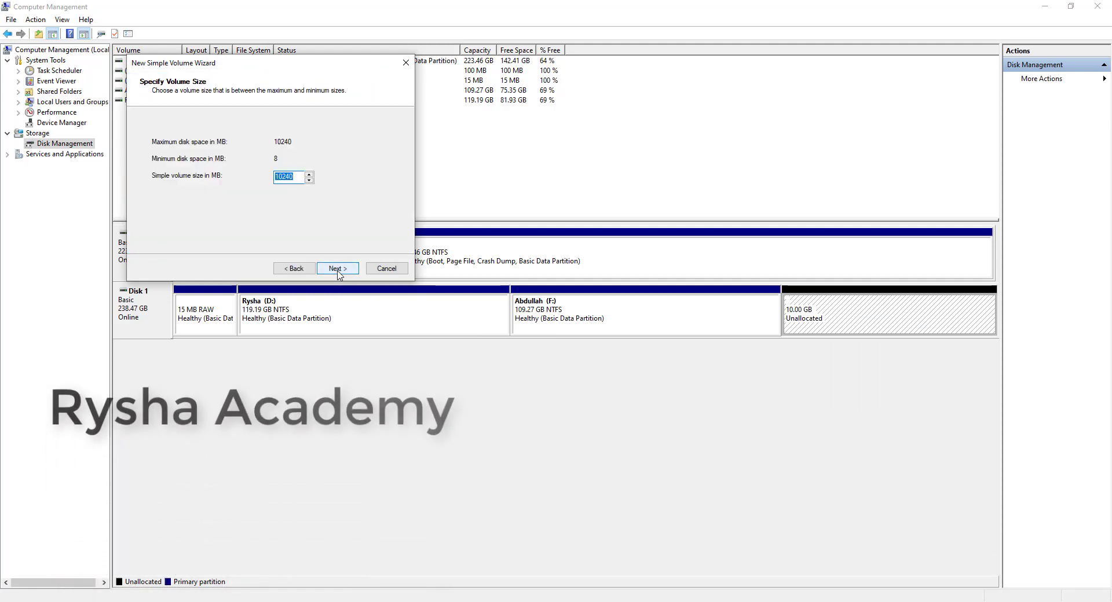
pyautogui.click(338, 270)
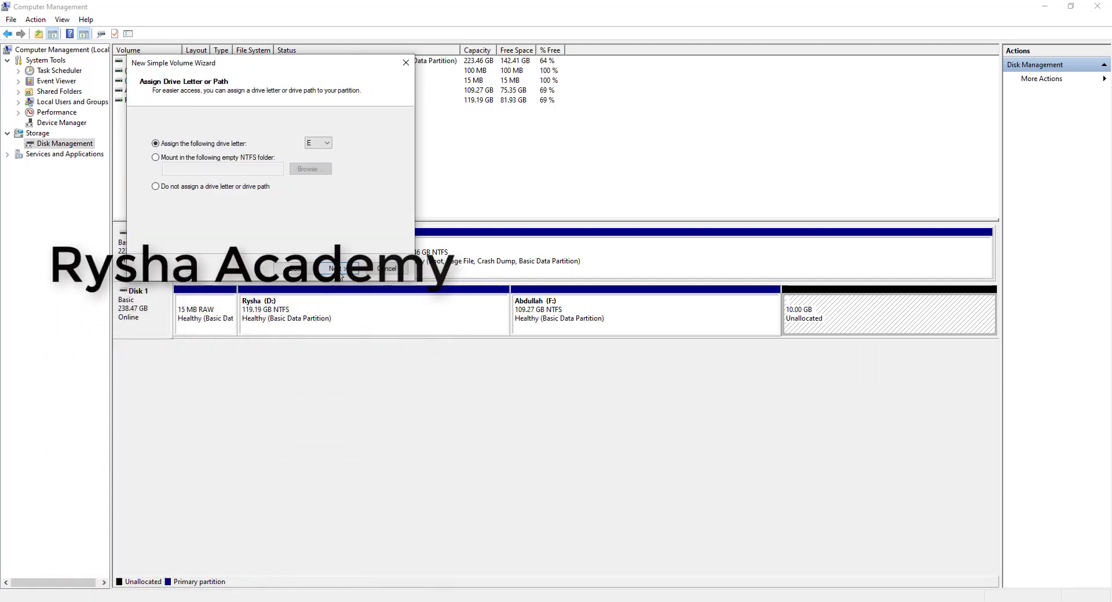
pyautogui.click(321, 145)
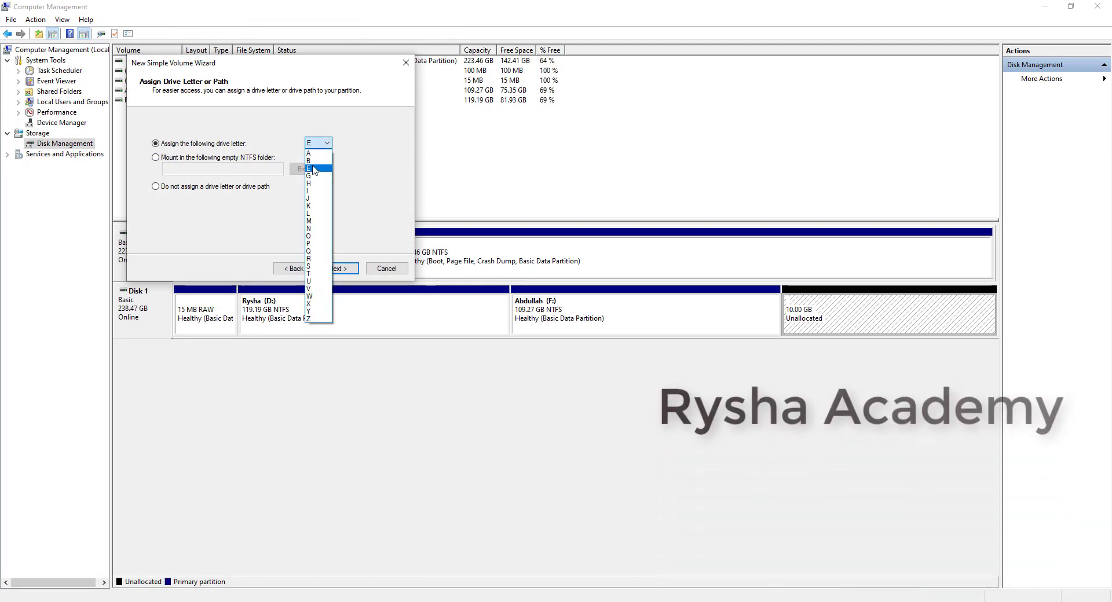
pyautogui.click(312, 169)
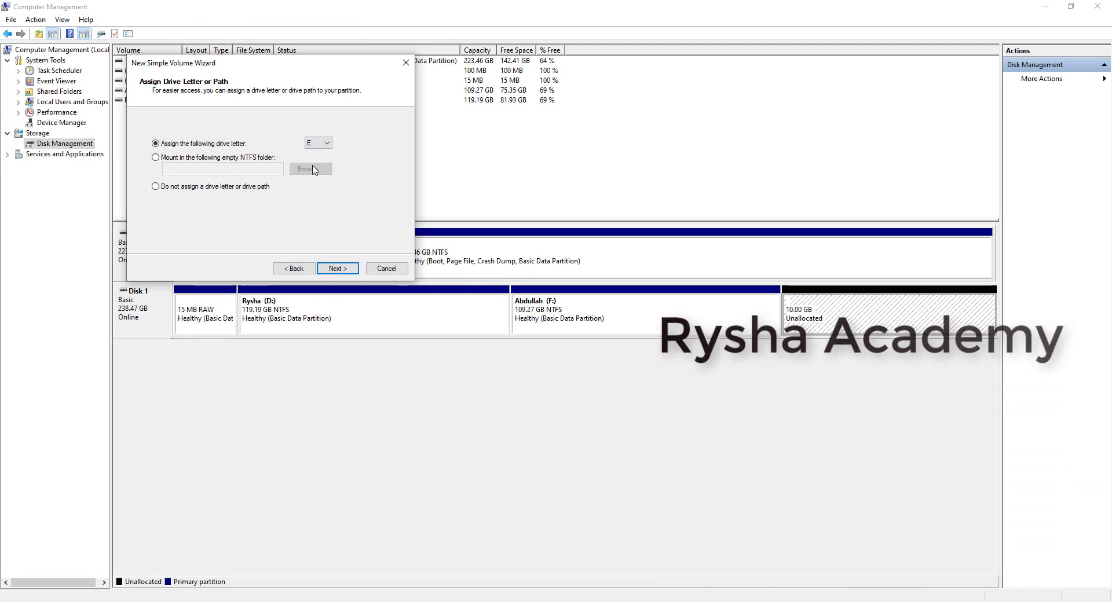
pyautogui.click(337, 269)
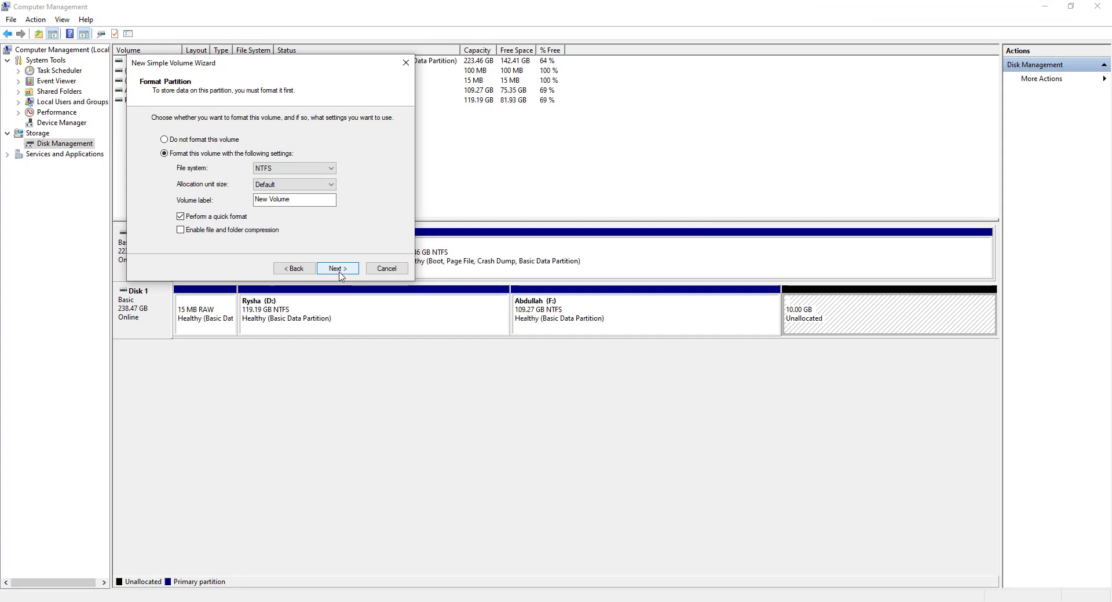
pyautogui.tripleClick(301, 198)
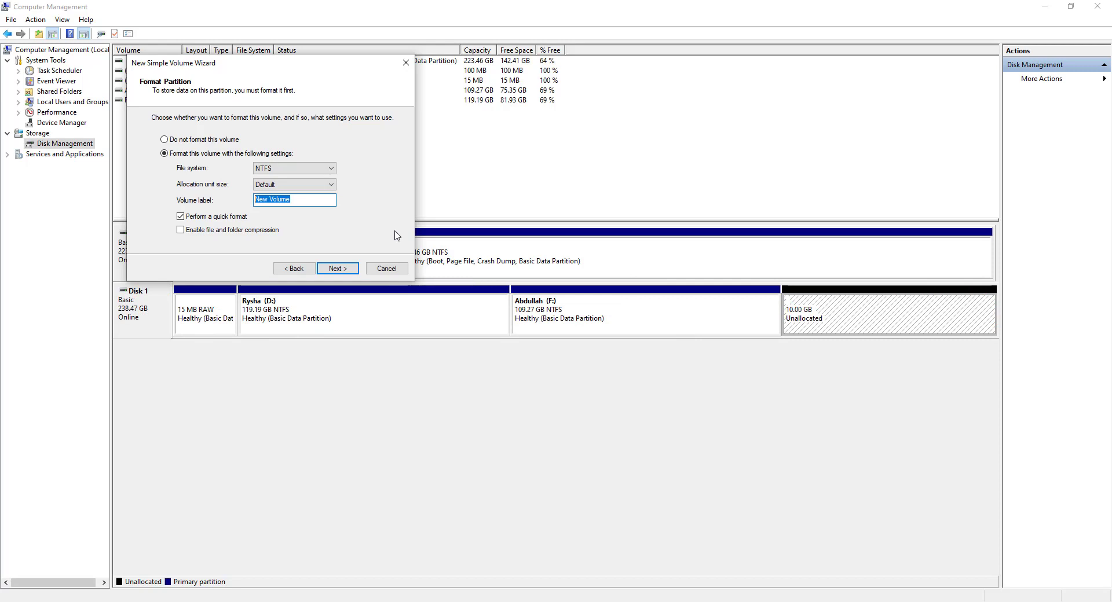
pyautogui.write('Win-11-OS')
pyautogui.click(337, 268)
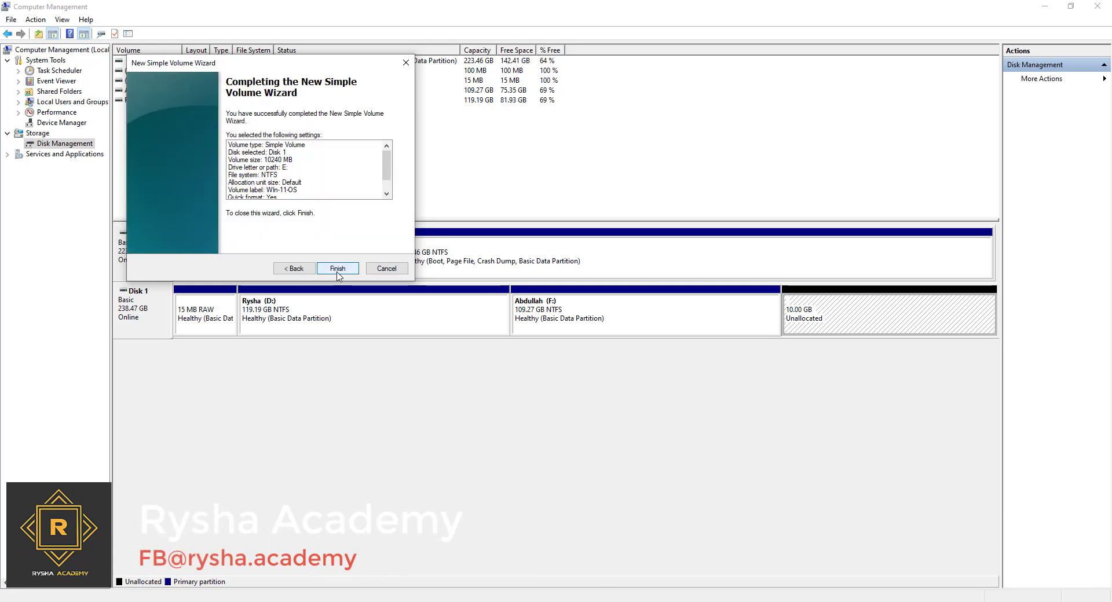
pyautogui.click(338, 270)
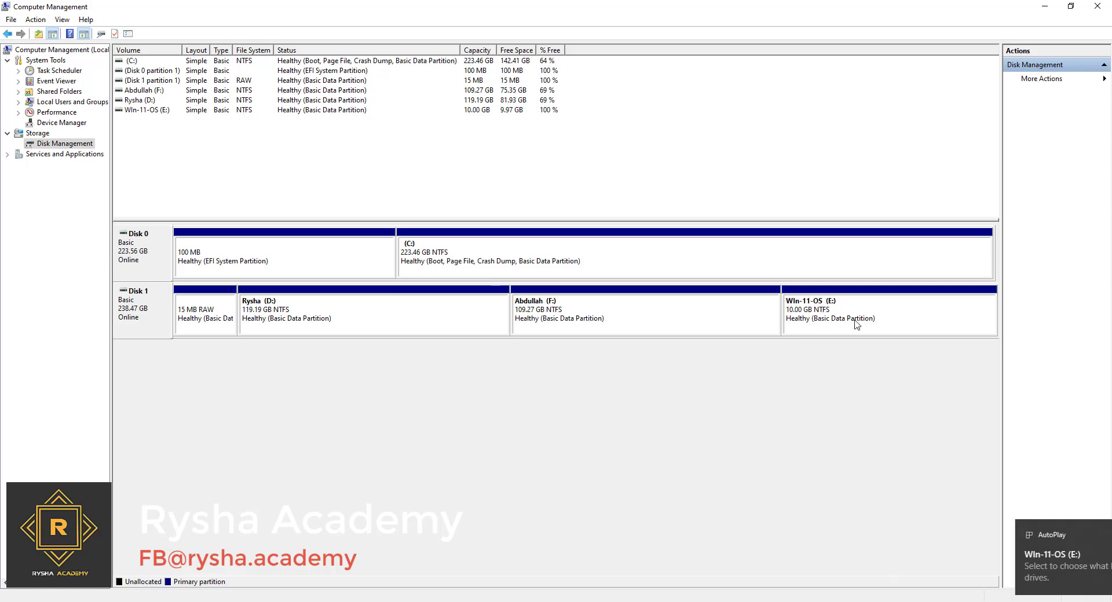
# Close Computer Management, check the new Win-11-OS (E:) drive in This PC, then close Explorer
pyautogui.click(1097, 7)
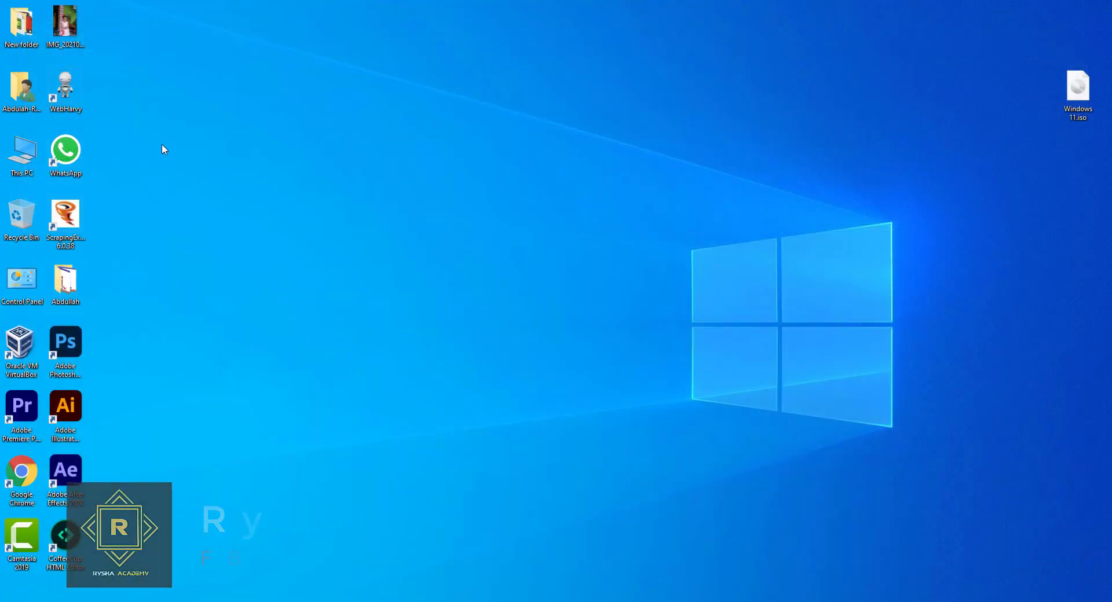
pyautogui.doubleClick(22, 152)
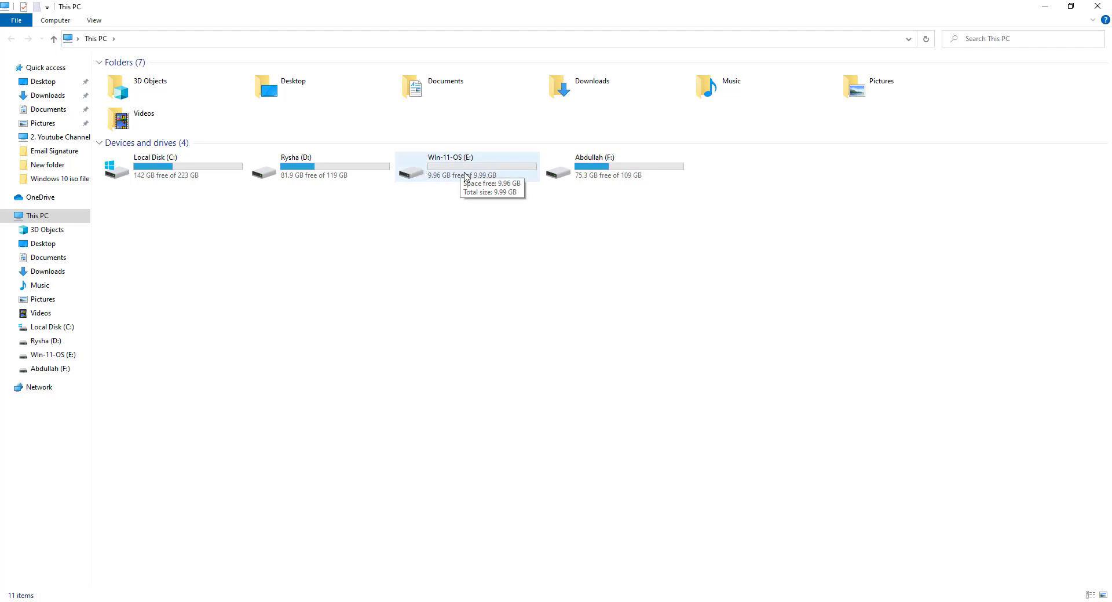
pyautogui.click(466, 176)
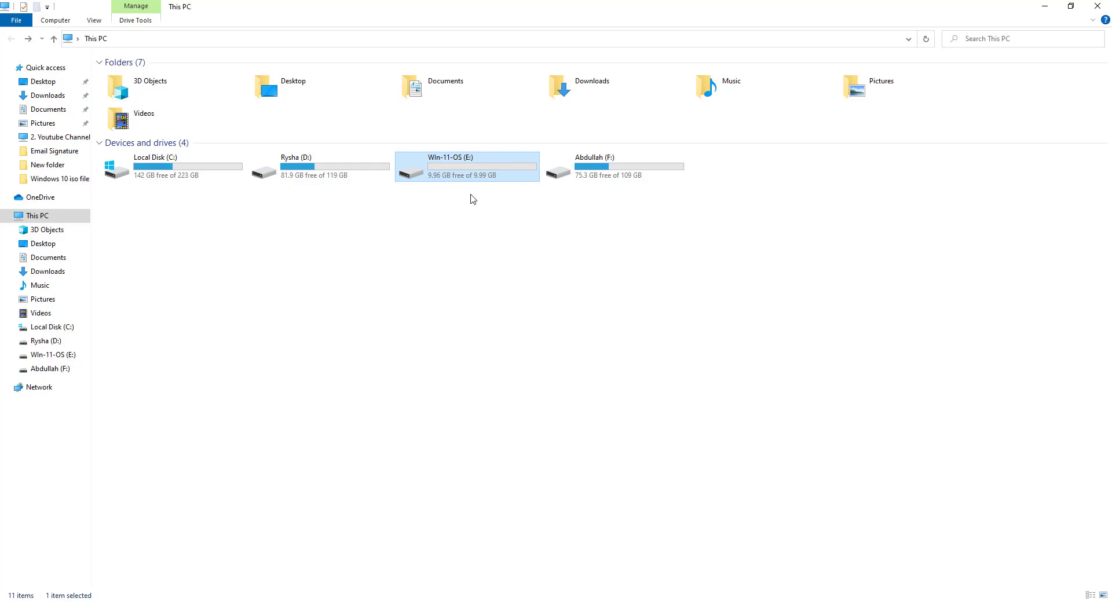
pyautogui.click(1097, 6)
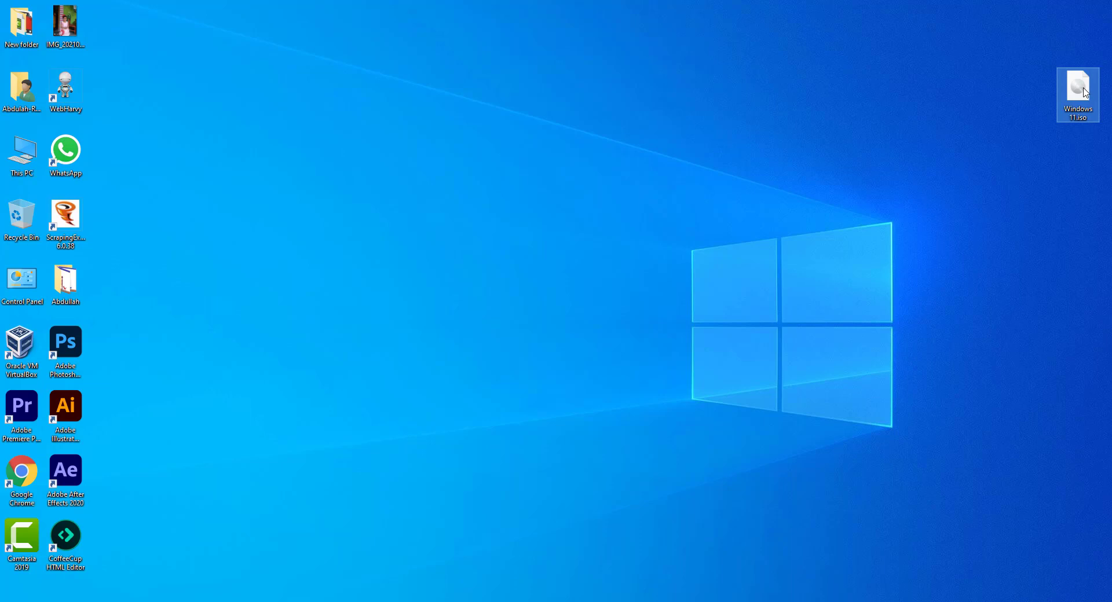
# Extract Windows 11.iso with WinRAR, choosing Win-11-OS (E:) as the destination
pyautogui.rightClick(1084, 93)
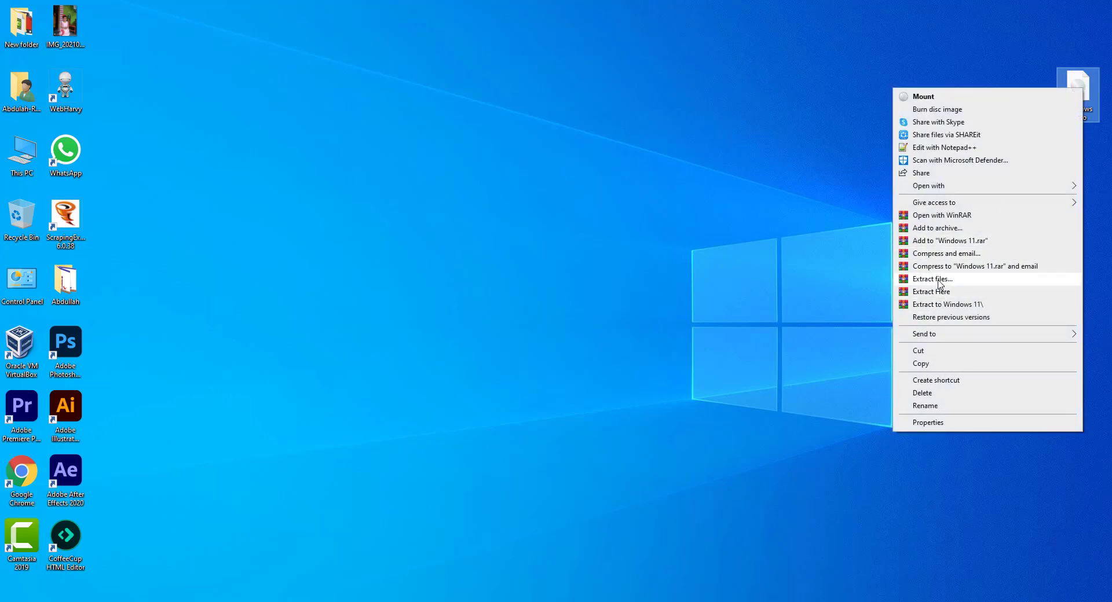
pyautogui.click(939, 280)
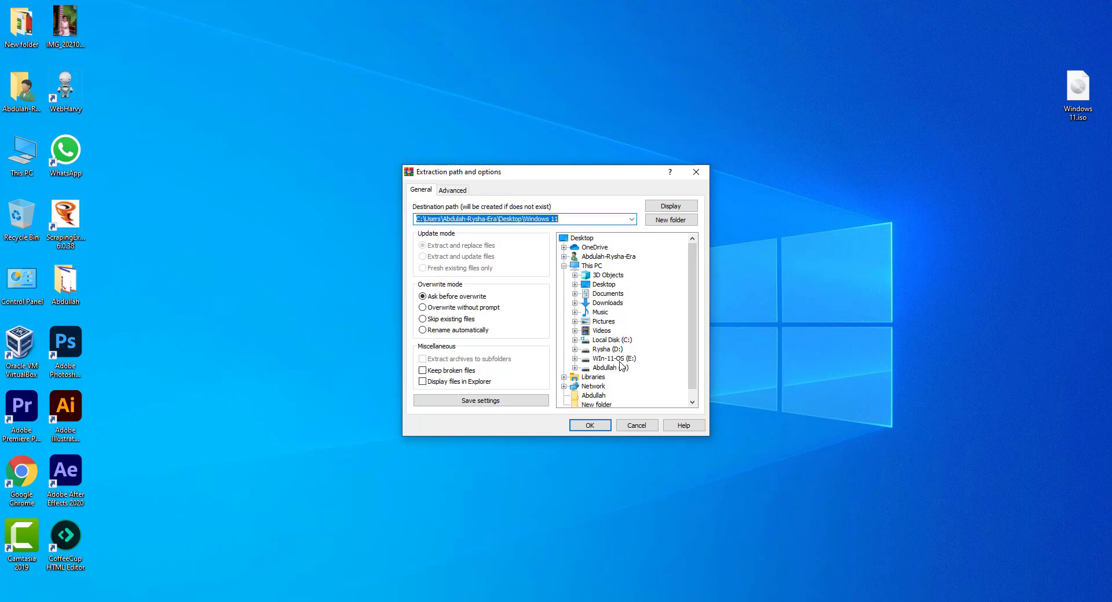
pyautogui.click(615, 358)
pyautogui.click(594, 426)
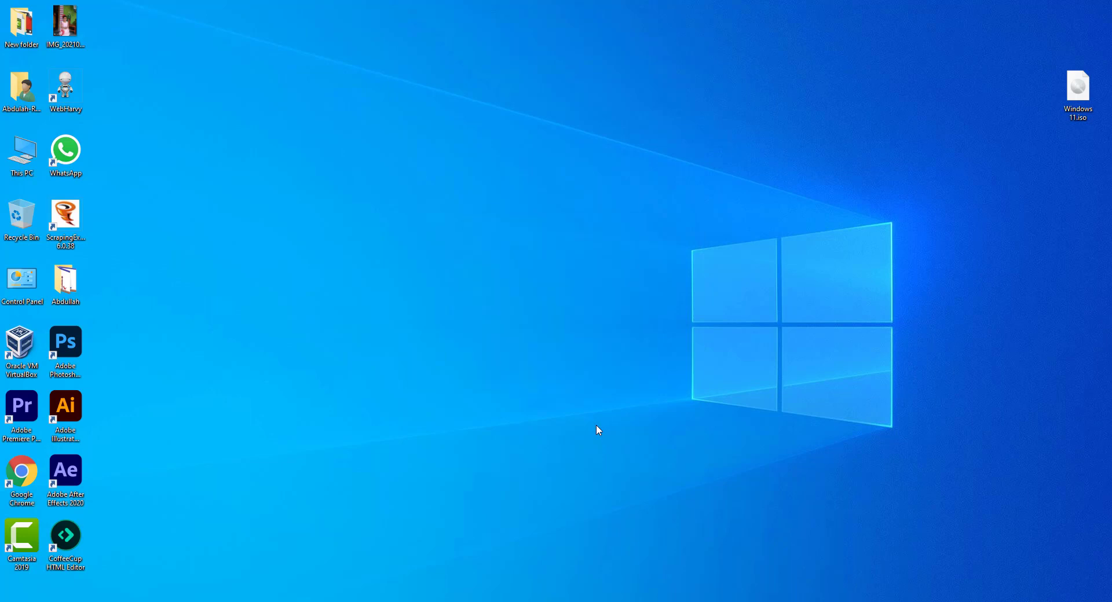
# Browse This PC to the Win-11-OS (E:) drive and select setup.exe
pyautogui.doubleClick(22, 152)
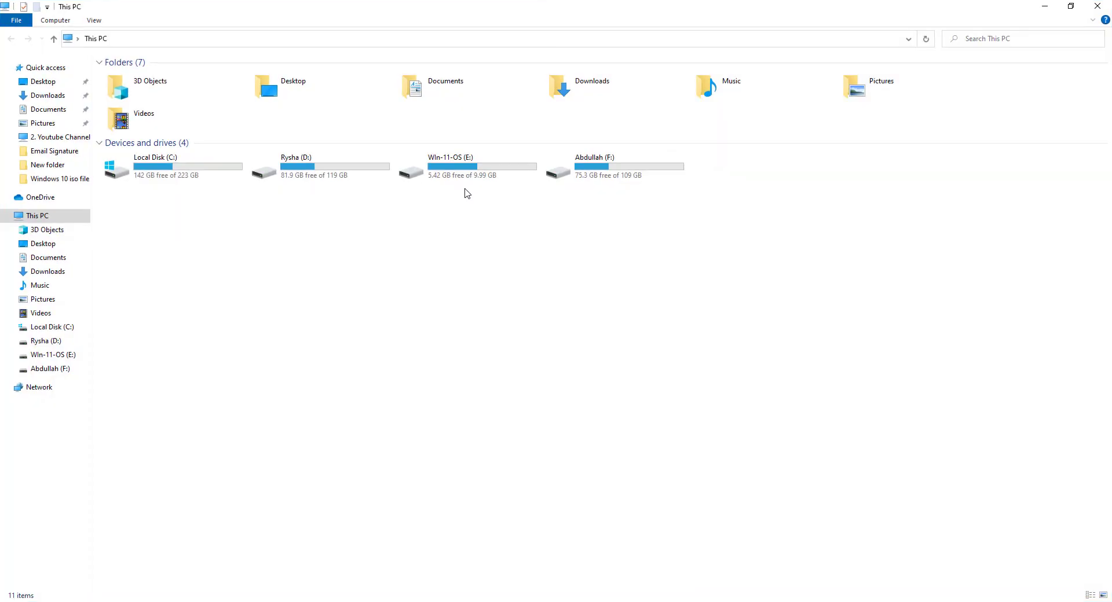
pyautogui.doubleClick(460, 180)
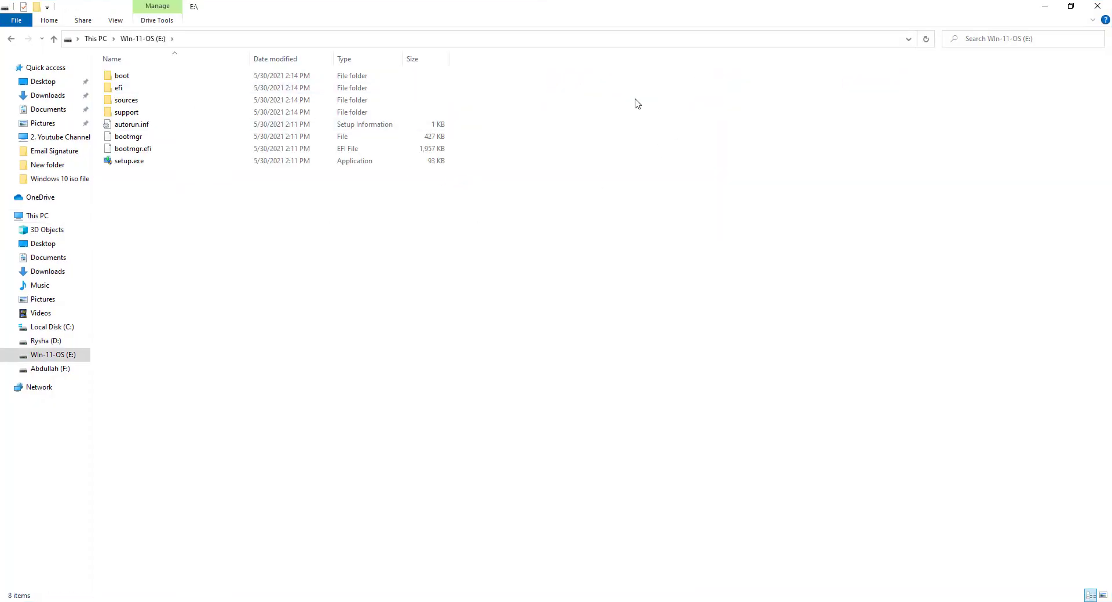
pyautogui.click(178, 165)
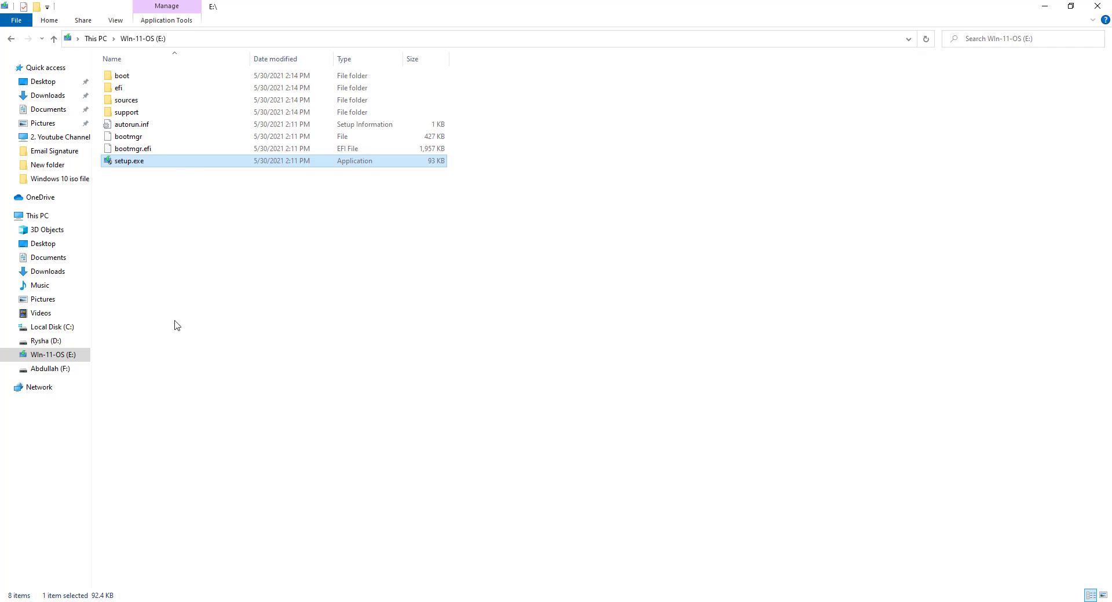
# Run setup.exe as administrator and continue past the first Windows 11 Setup page
pyautogui.rightClick(156, 168)
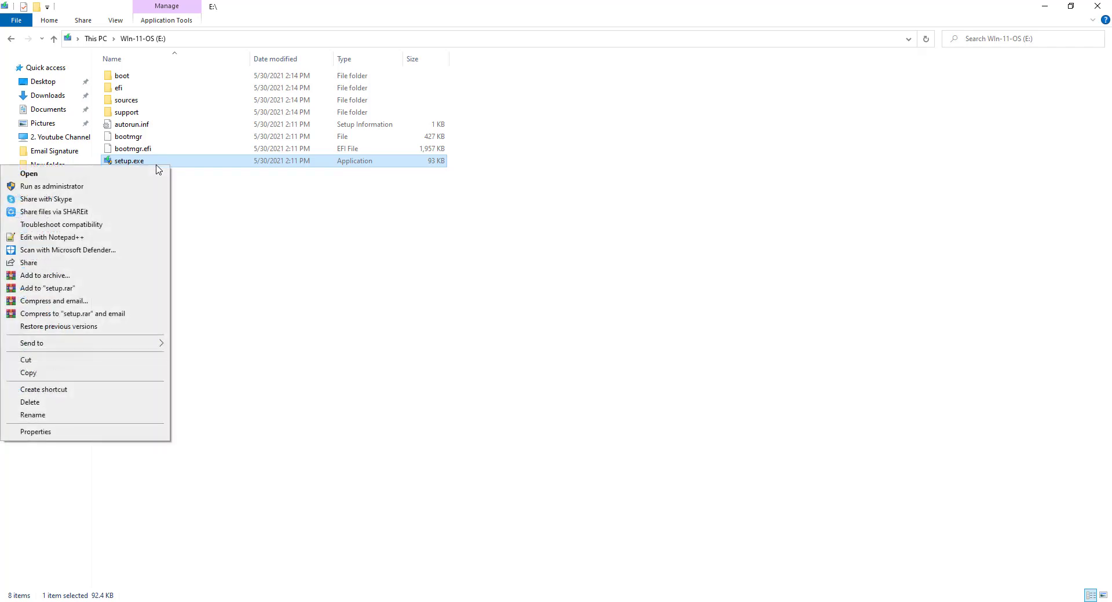
pyautogui.click(62, 187)
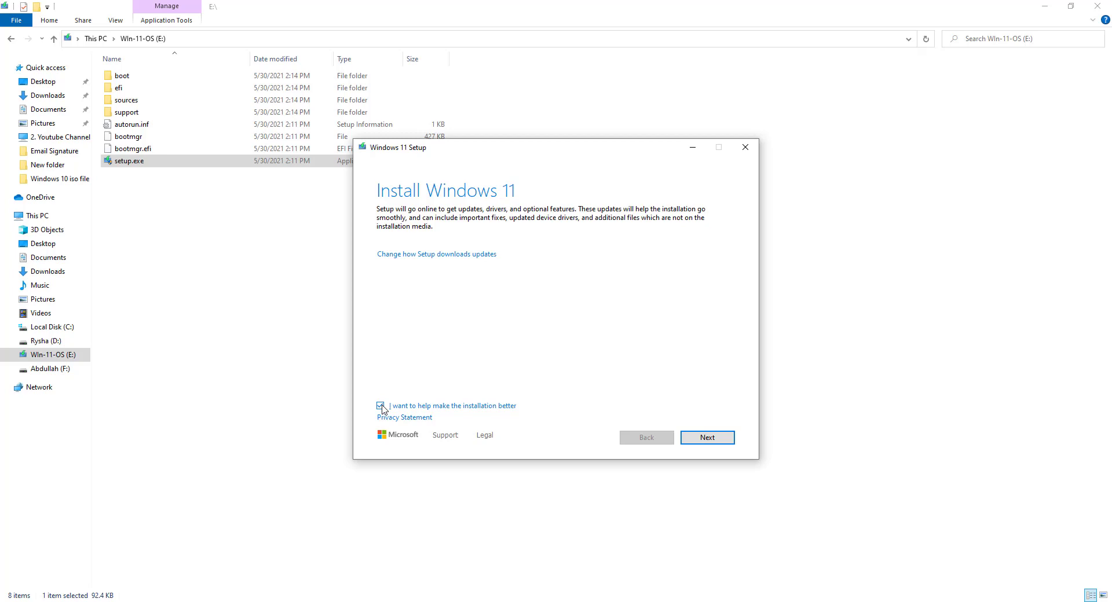
pyautogui.click(717, 439)
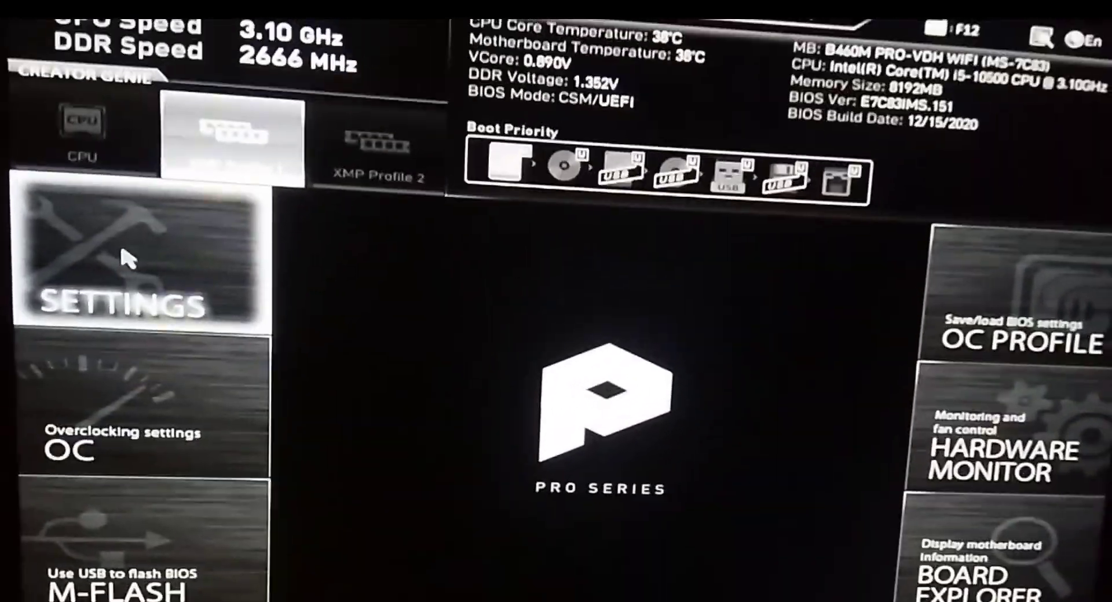
# Set Security Device Support to Enabled under SETTINGS > Security > Trusted Computing
pyautogui.click(137, 206)
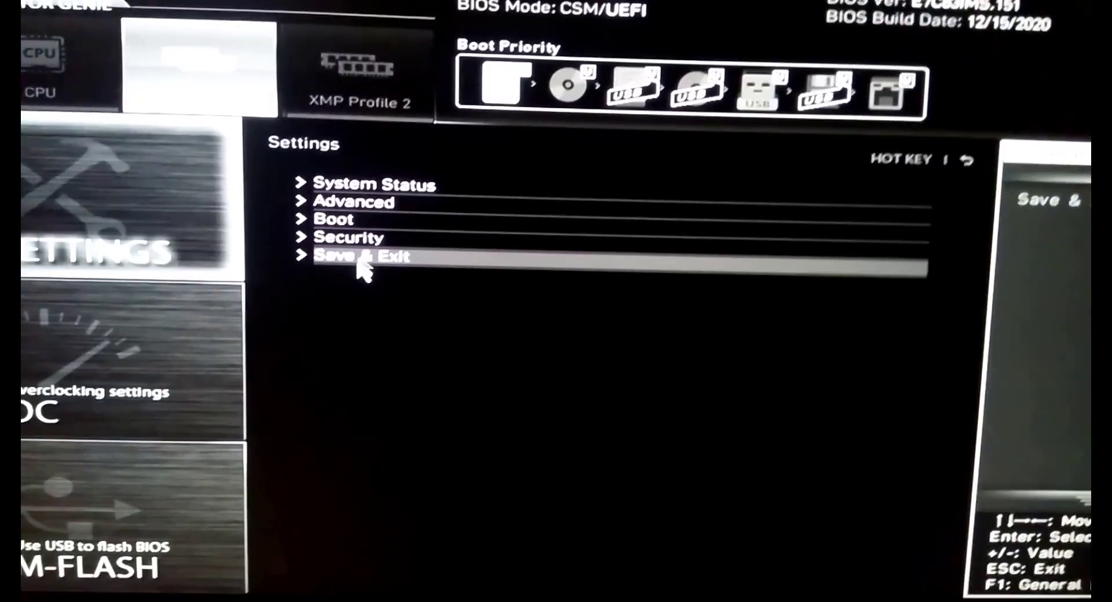
pyautogui.click(405, 273)
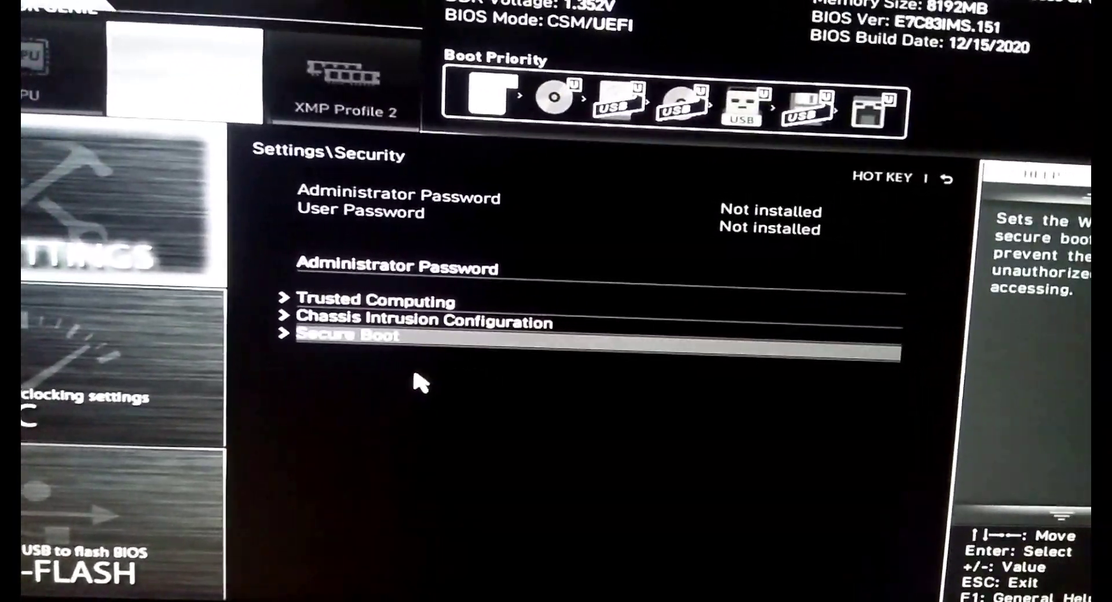
pyautogui.click(407, 300)
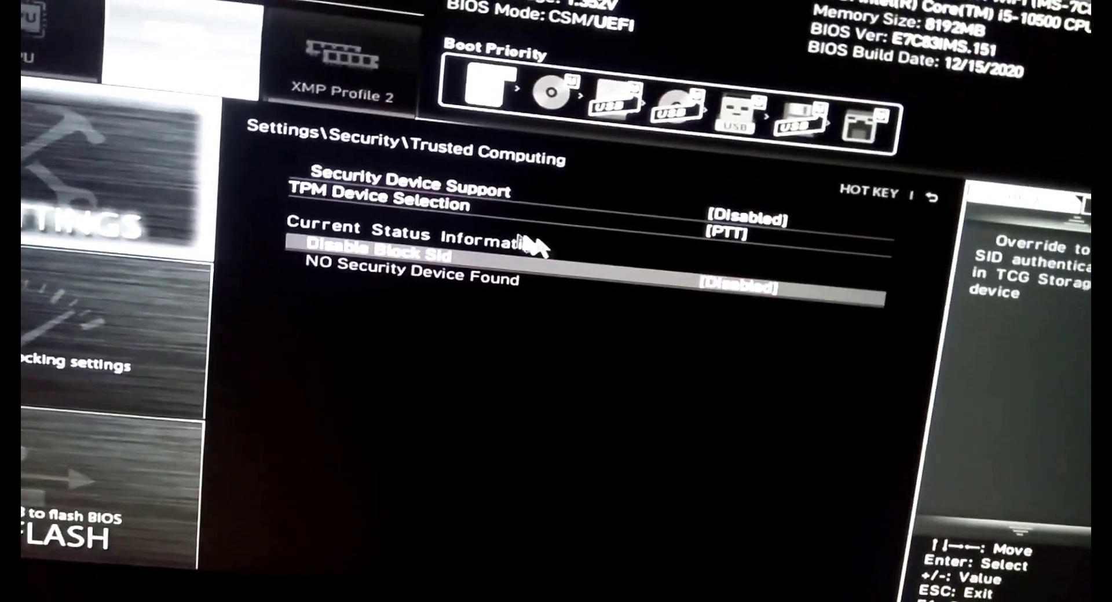
pyautogui.click(422, 183)
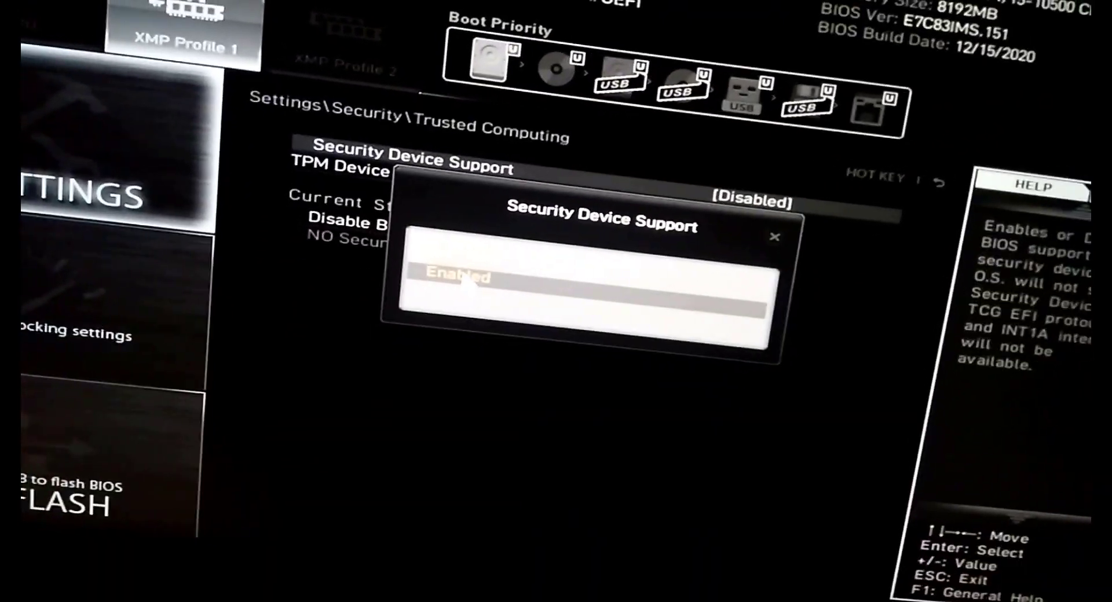
pyautogui.click(470, 276)
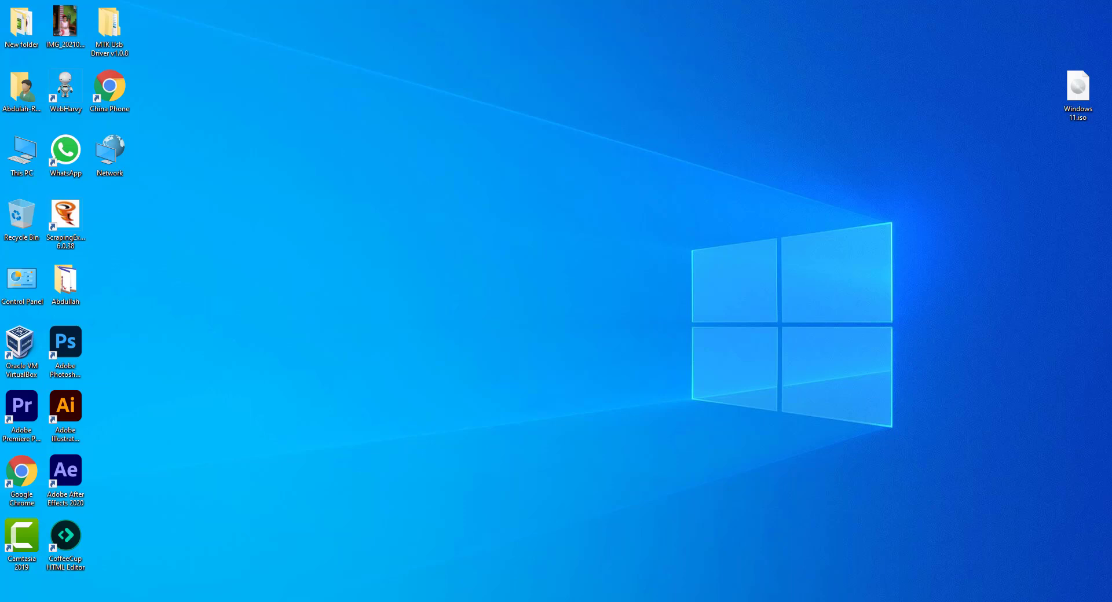
pyautogui.press('super+r')
pyautogui.write('t')
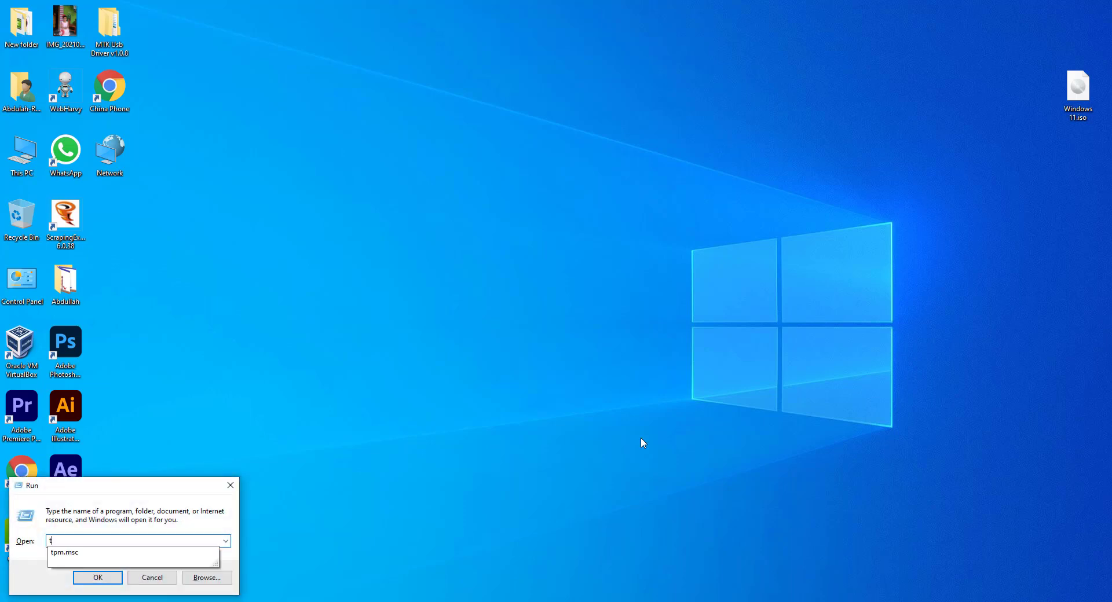
pyautogui.write('pm.msc')
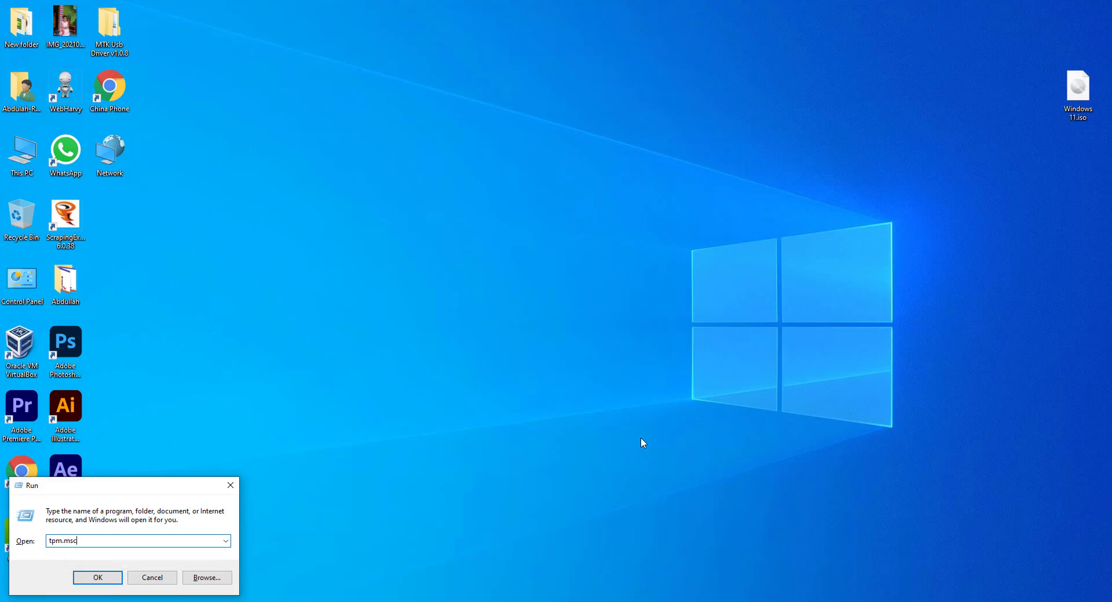
pyautogui.press('Return')
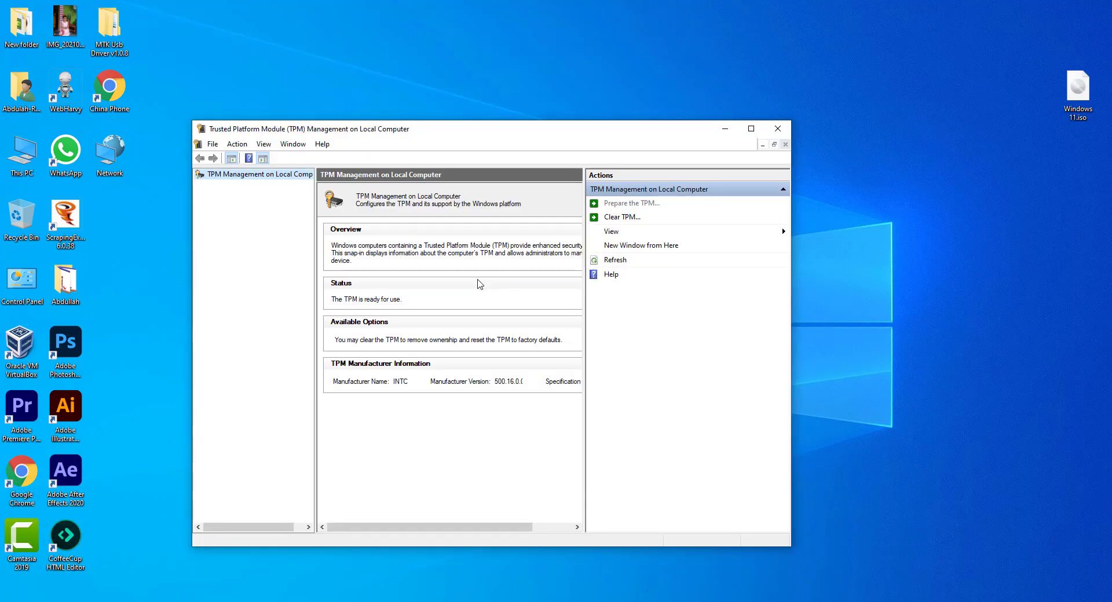
pyautogui.click(777, 128)
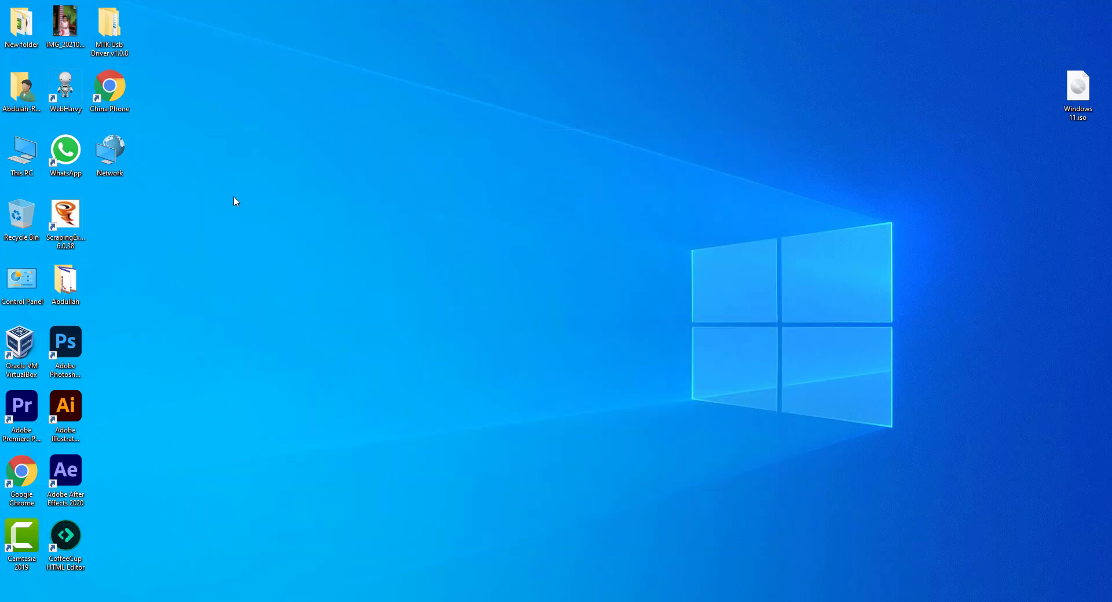
# Rerun setup.exe from Win-11-OS (E:) as administrator, continue, and accept the license terms
pyautogui.doubleClick(12, 177)
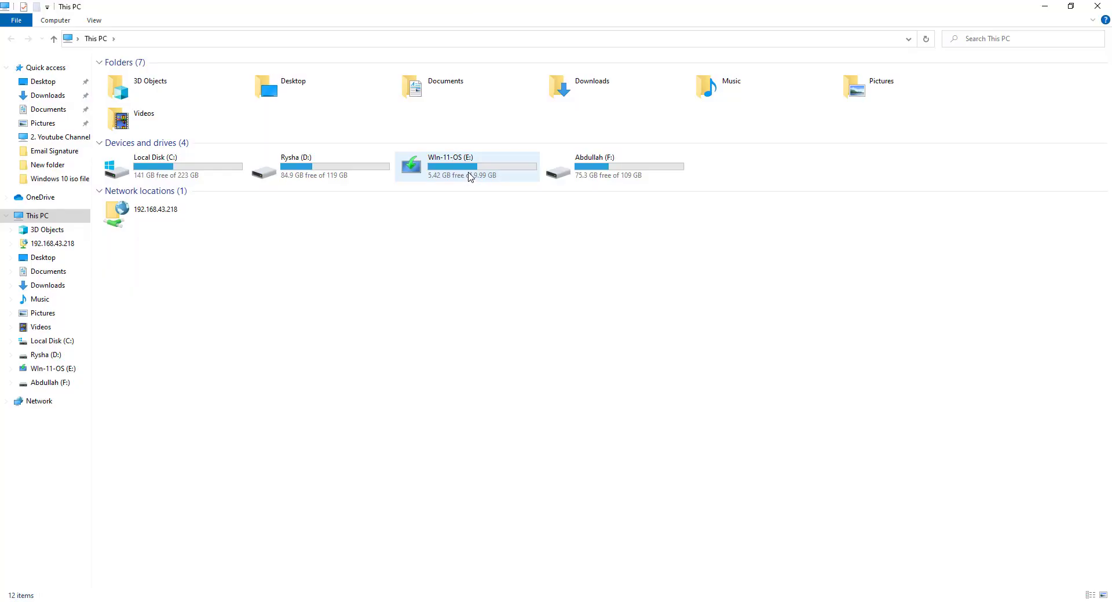
pyautogui.doubleClick(470, 176)
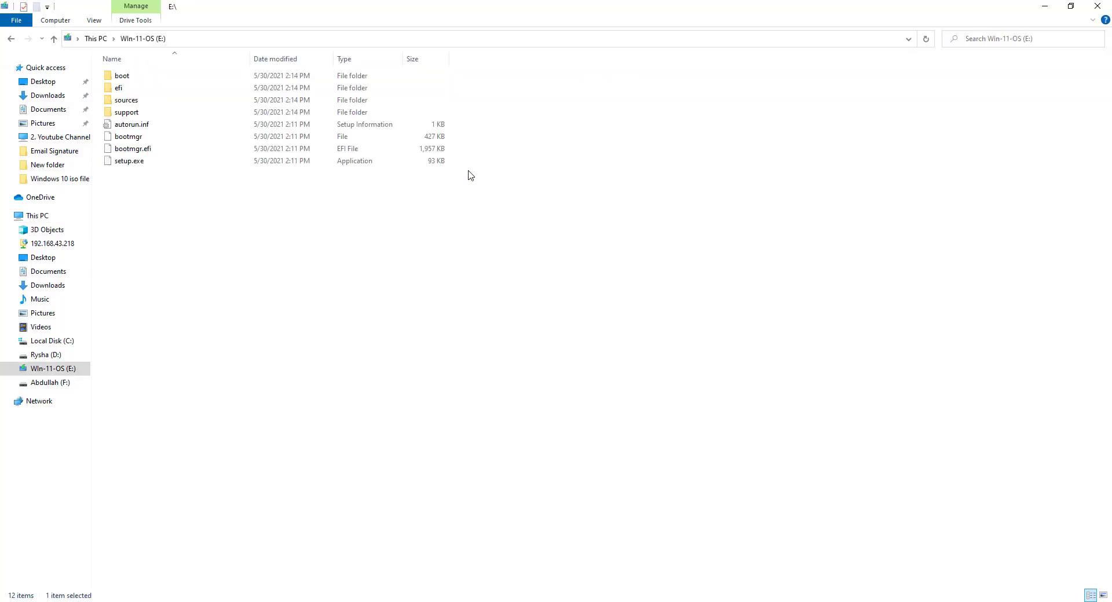
pyautogui.rightClick(139, 164)
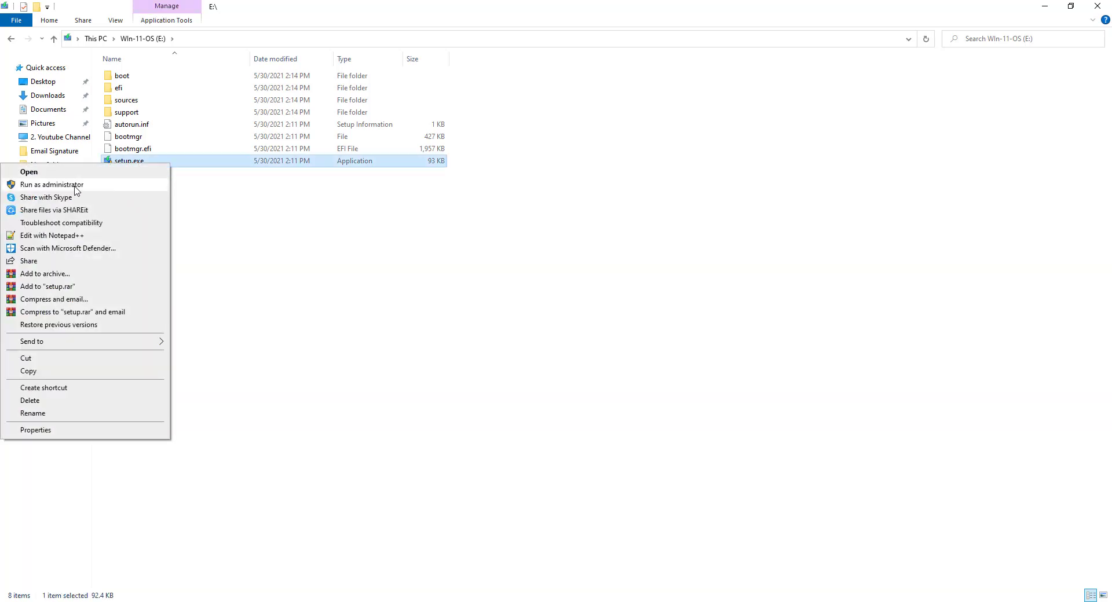
pyautogui.click(76, 189)
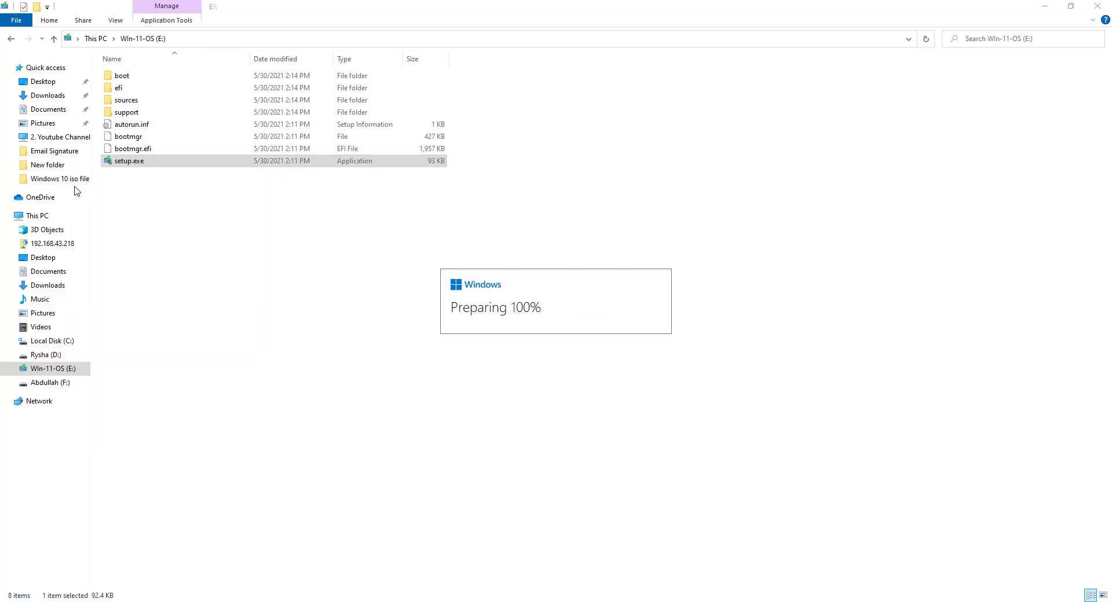
pyautogui.click(700, 442)
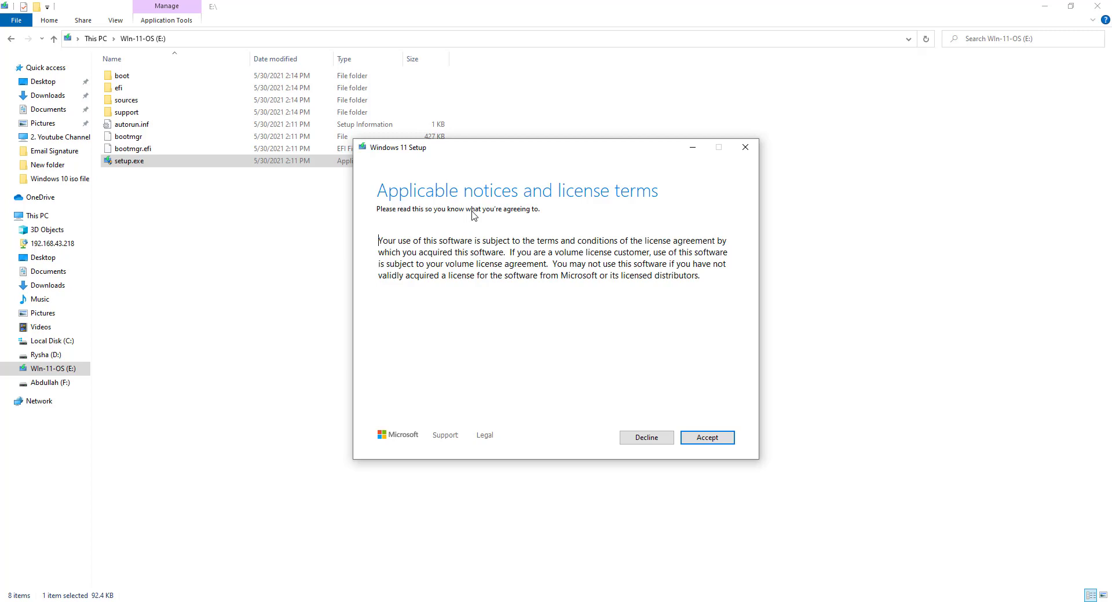
pyautogui.click(706, 439)
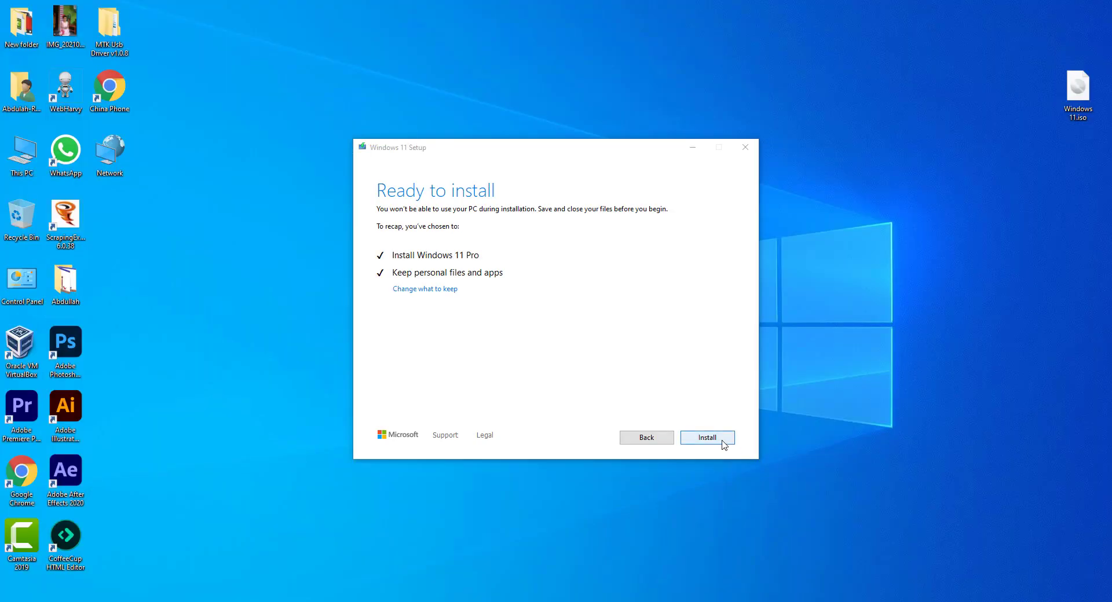
# Start the Windows 11 installation, then cancel it at 5% and quit Setup
pyautogui.click(722, 442)
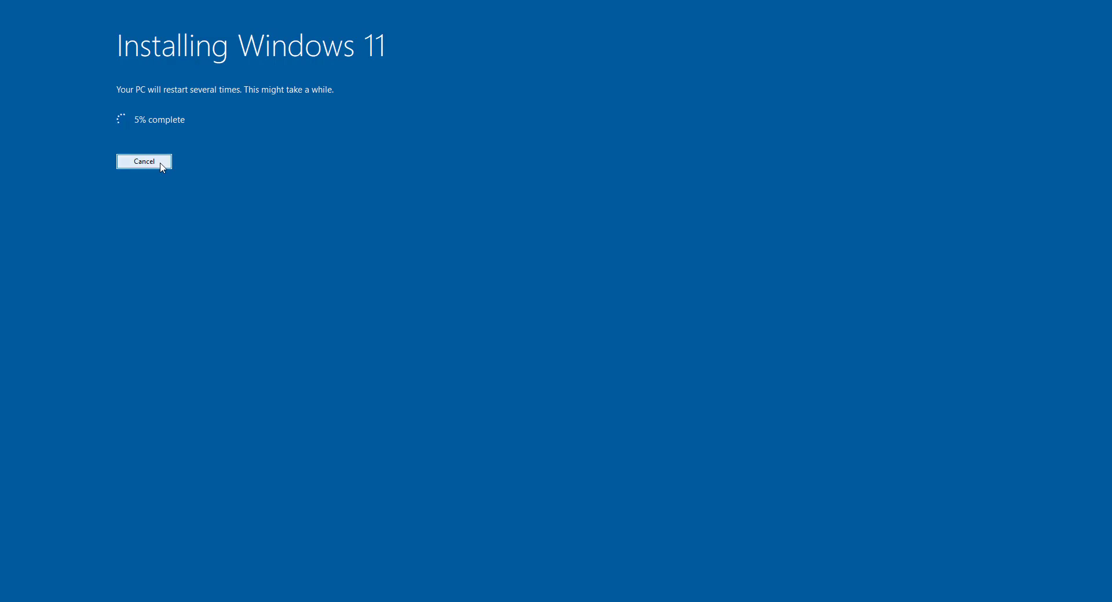
pyautogui.click(161, 167)
pyautogui.press('Escape')
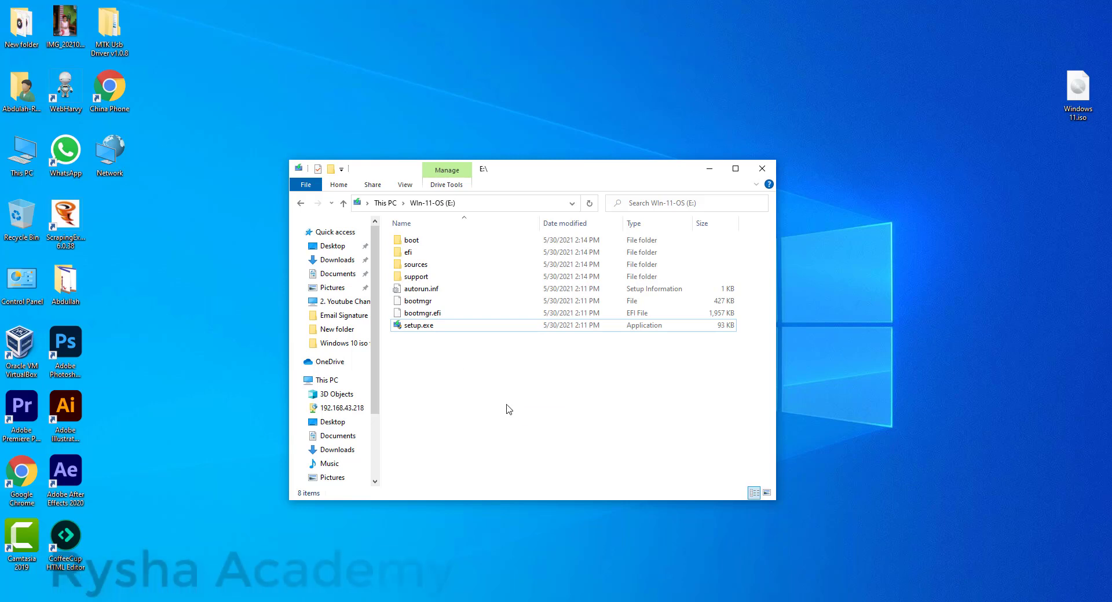
# Select the drive's eight items, minimize that window, and select Win-11-OS (E:) in a maximized This PC
pyautogui.moveTo(559, 422); pyautogui.dragTo(384, 228)
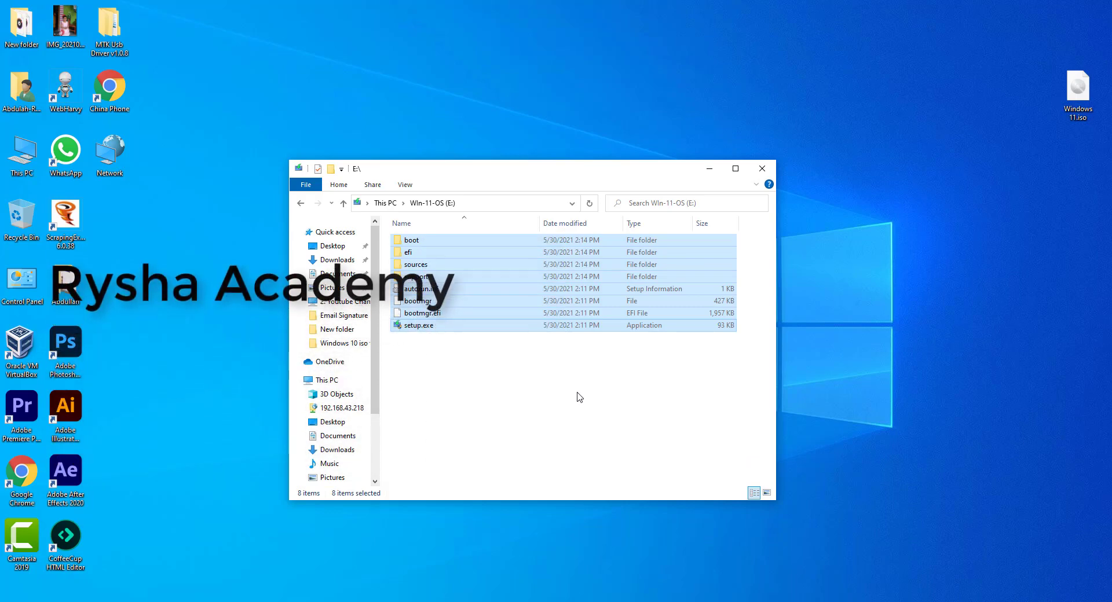
pyautogui.click(709, 169)
pyautogui.press('super+e')
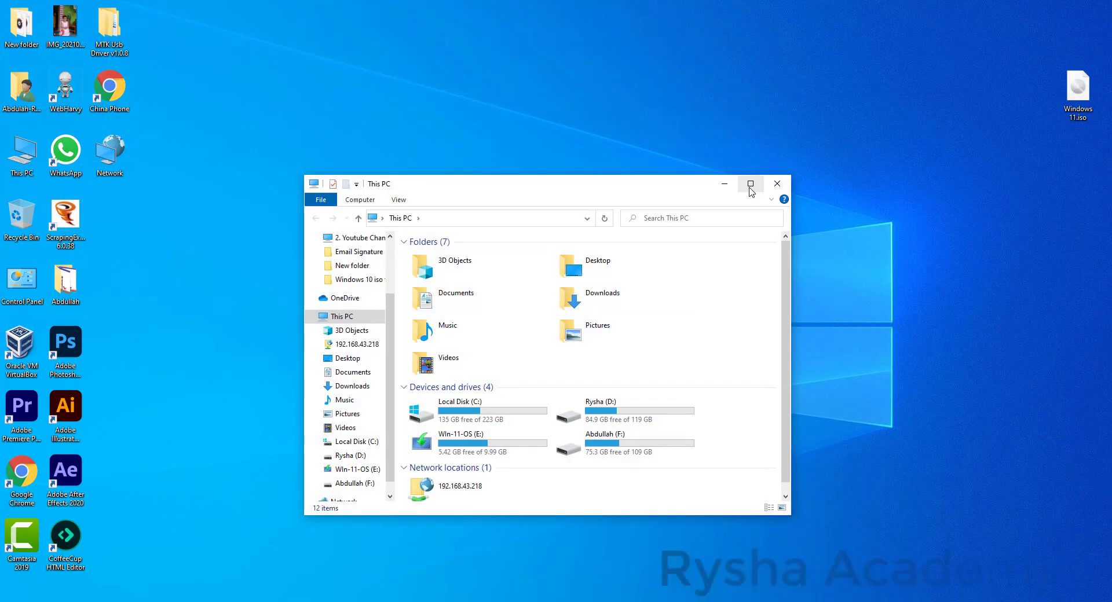
pyautogui.click(750, 182)
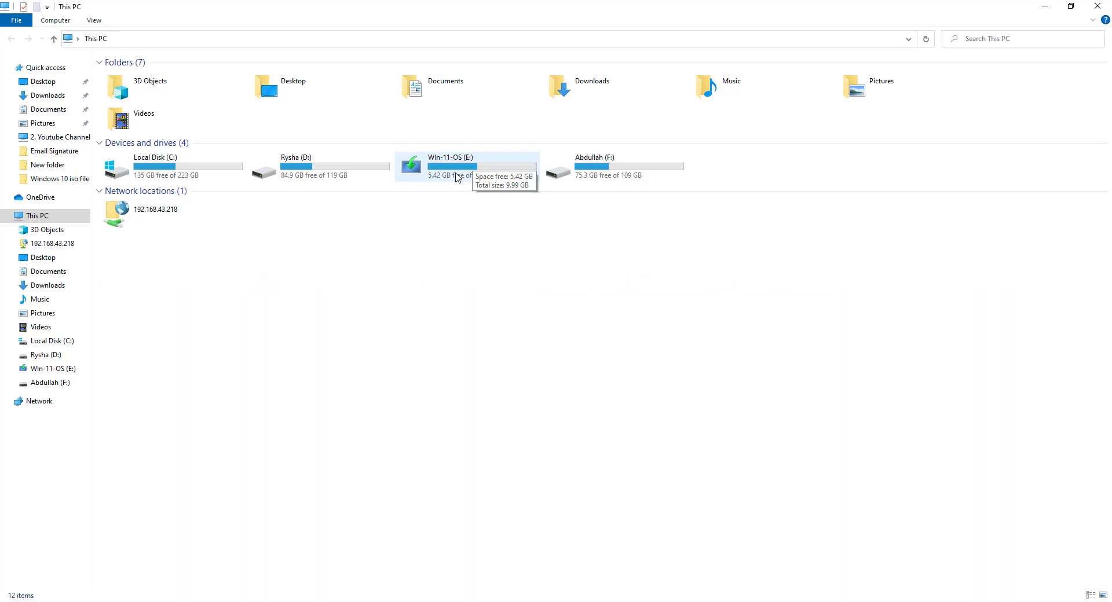
pyautogui.click(469, 177)
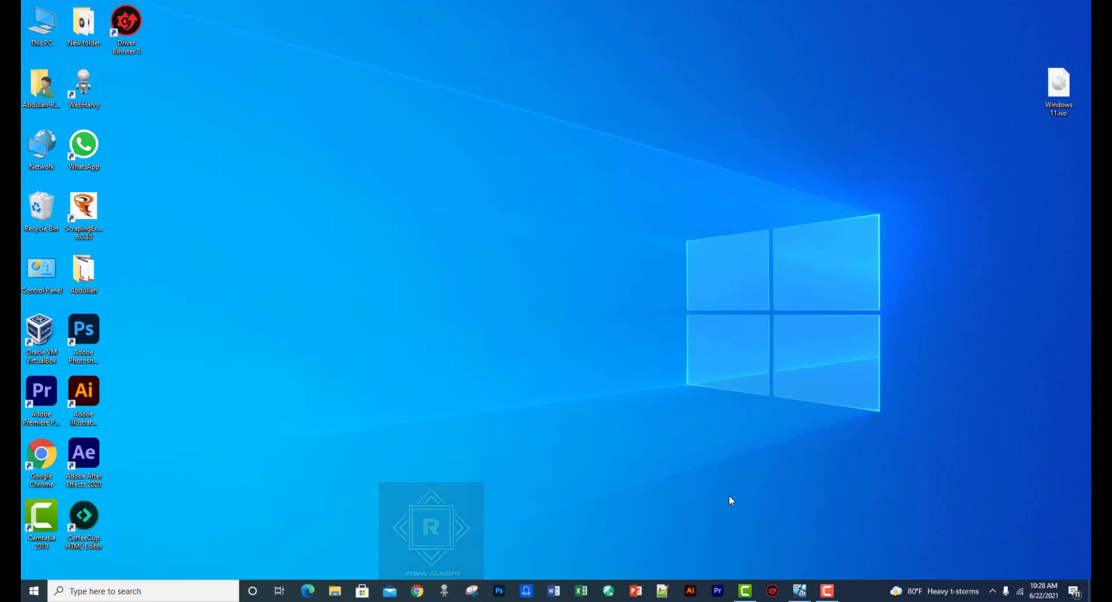
pyautogui.click(196, 589)
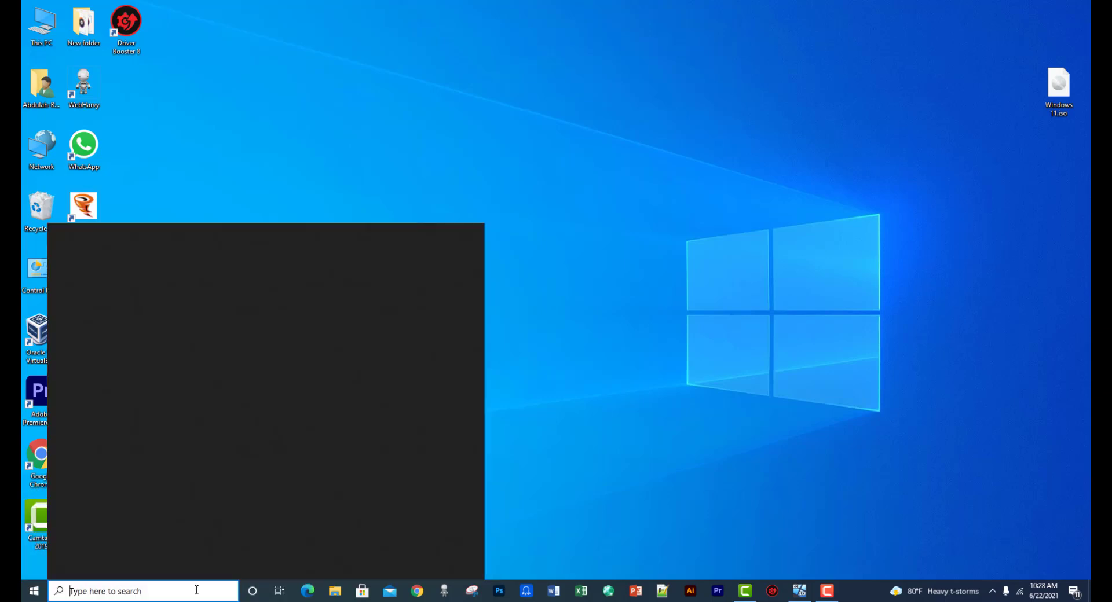
pyautogui.write('cmd')
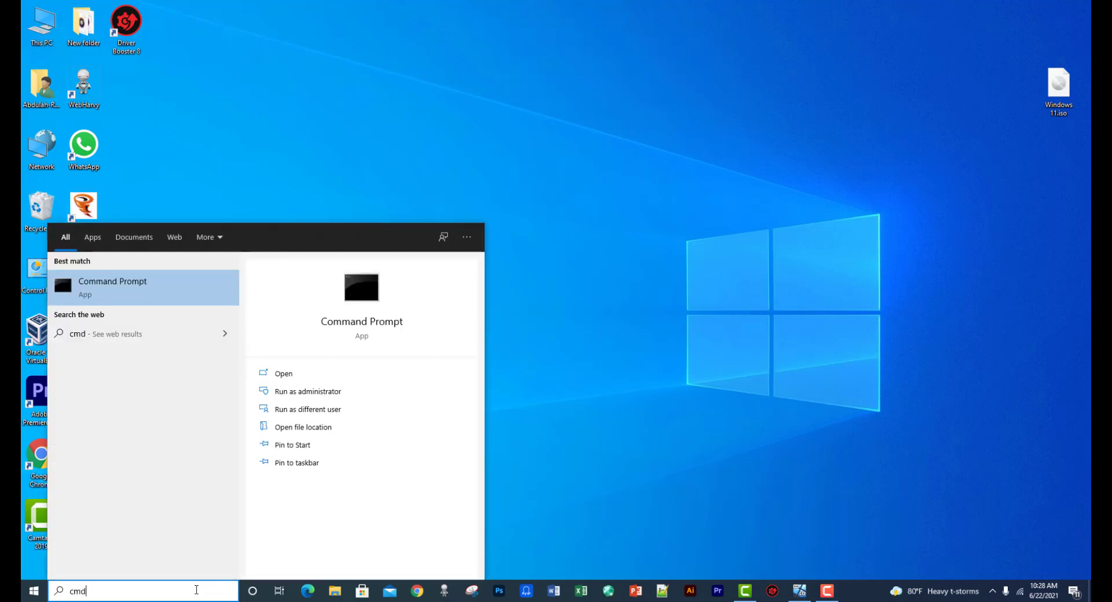
pyautogui.press('Return')
pyautogui.click(676, 125)
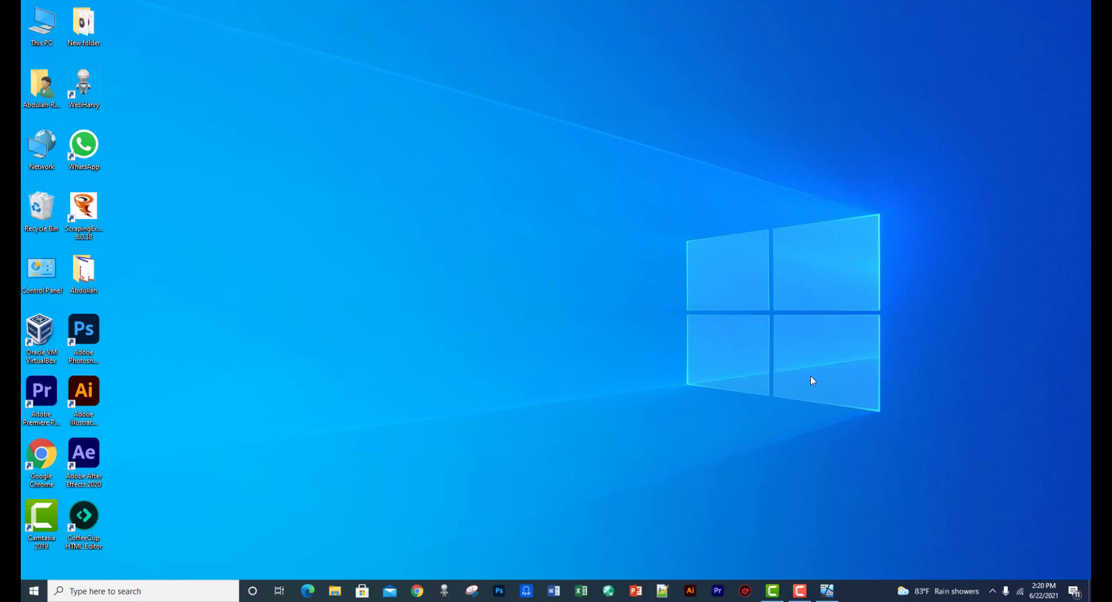
# Bring the Windows 11 VM back on screen, close its This PC window, and open its Start menu
pyautogui.click(827, 590)
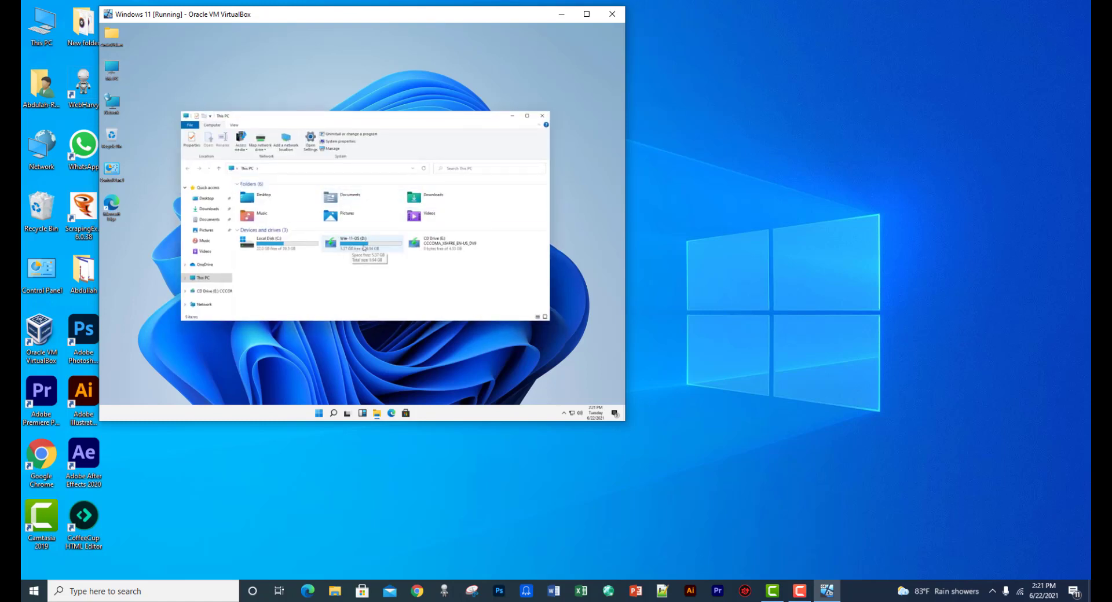
pyautogui.hotkey('alt', 'F4')
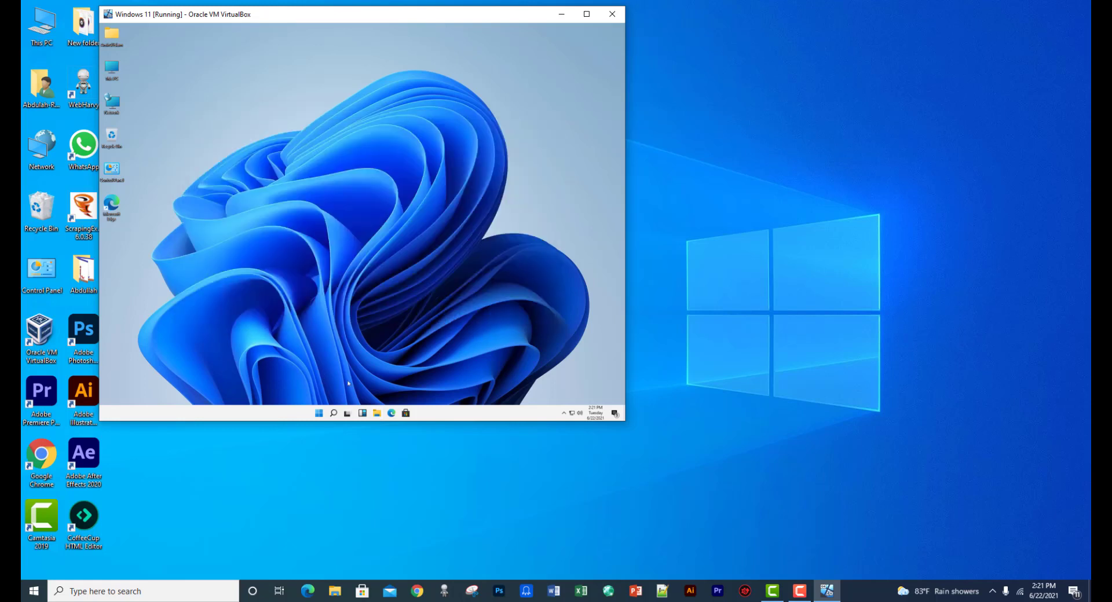
pyautogui.click(318, 413)
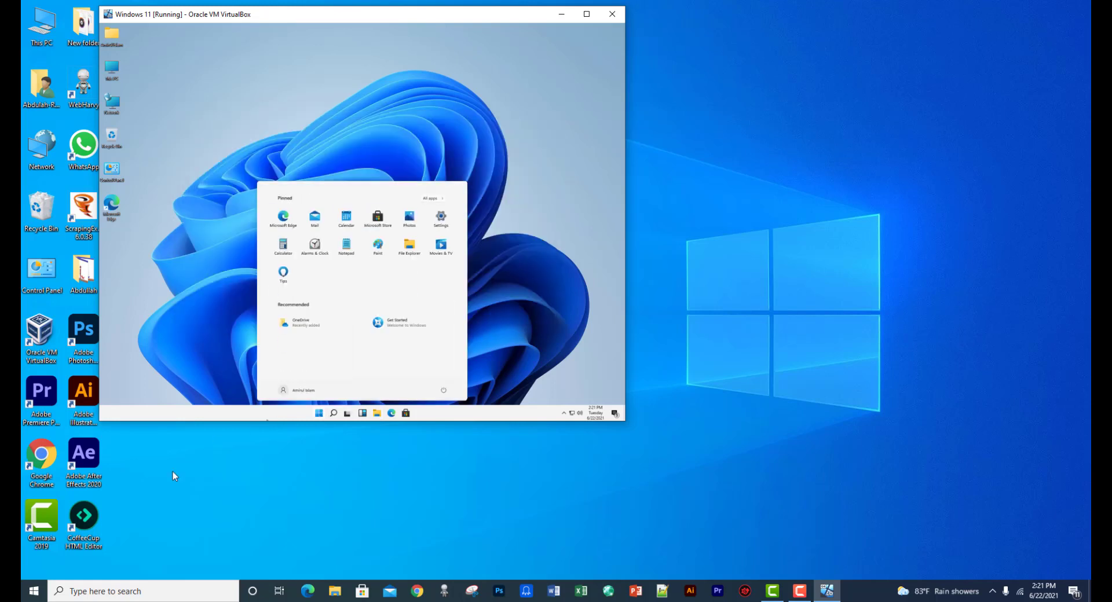
# Dismiss the host Windows 10 Start menu, then reopen the guest Start menu and launch Settings
pyautogui.click(33, 591)
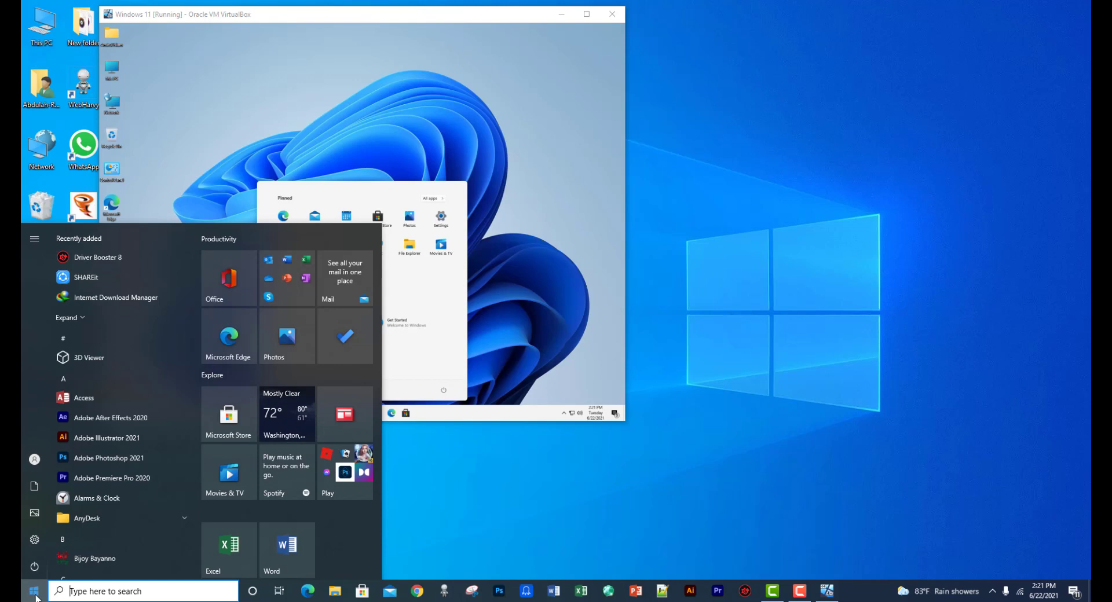
pyautogui.click(377, 77)
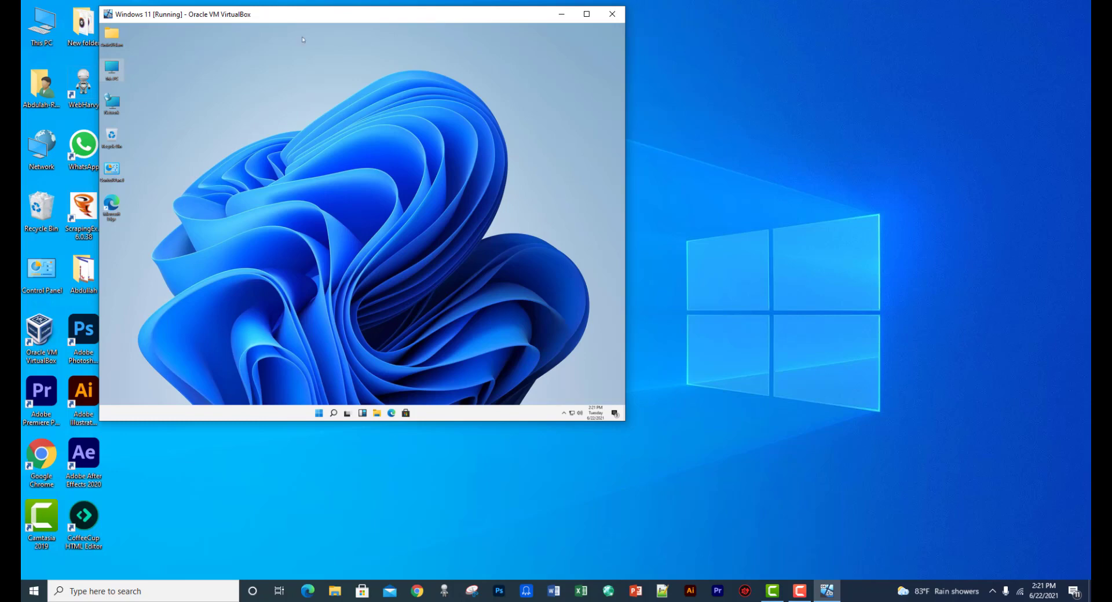
pyautogui.click(37, 596)
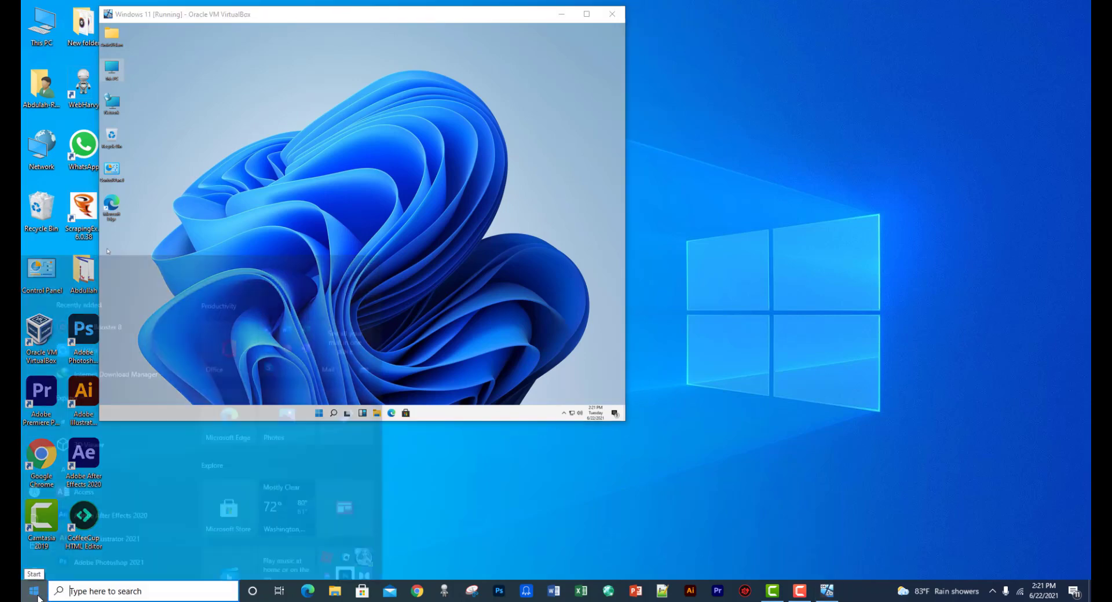
pyautogui.click(37, 595)
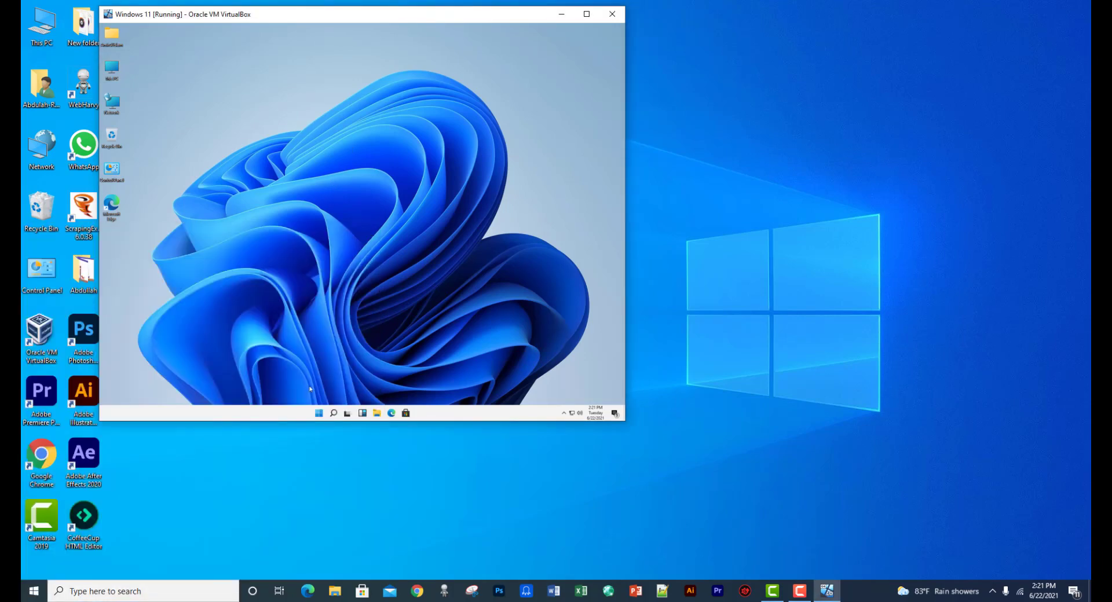
pyautogui.click(317, 413)
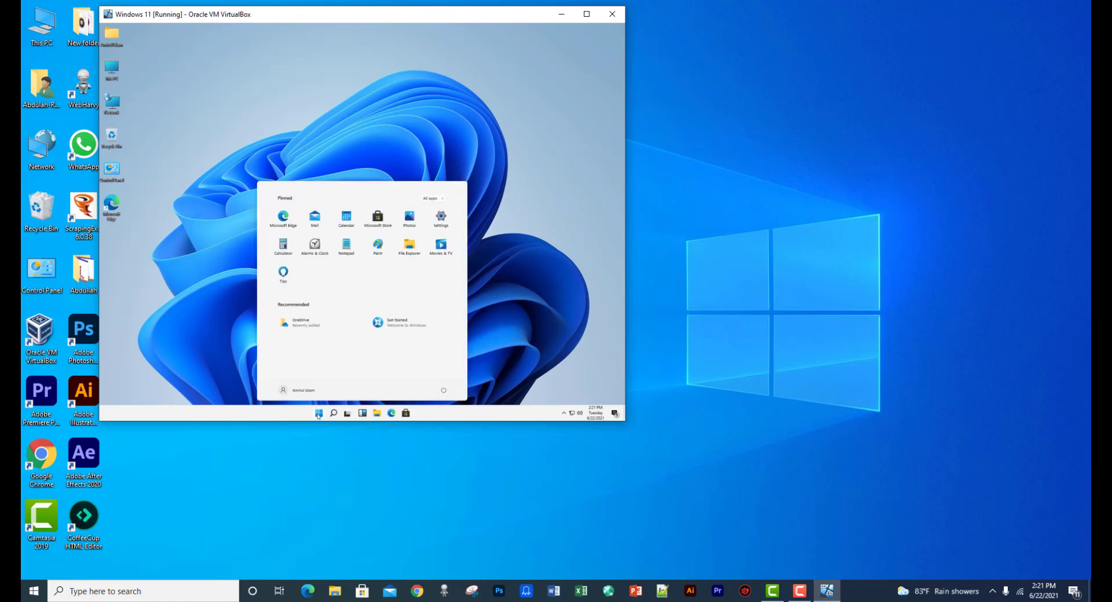
pyautogui.click(441, 219)
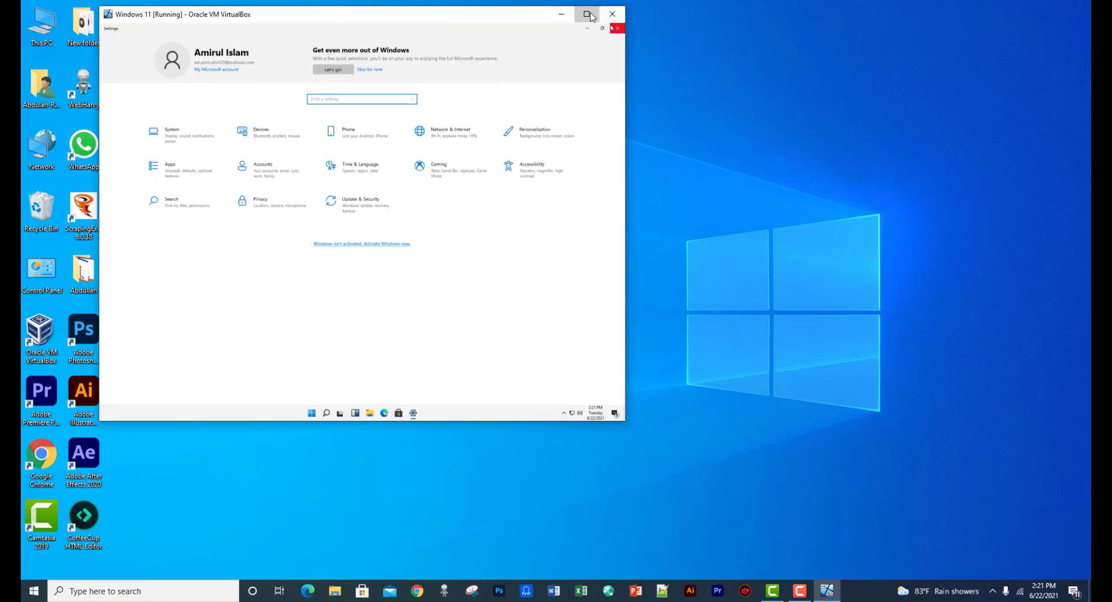
# Maximize the VM window and use Update & Security > Recovery > Restart now under Advanced startup
pyautogui.click(587, 14)
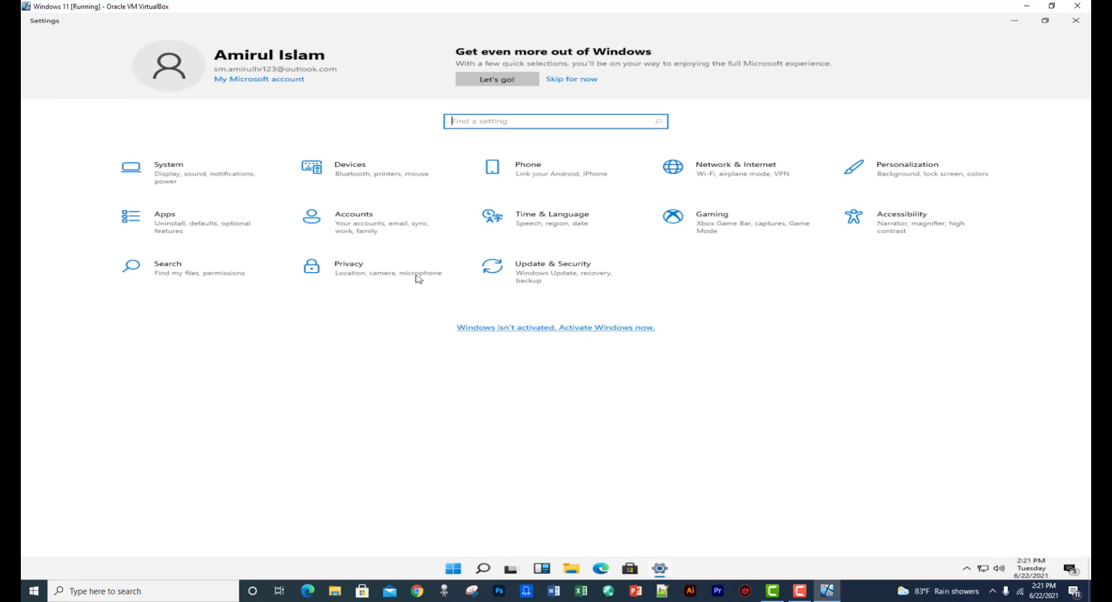
pyautogui.click(537, 278)
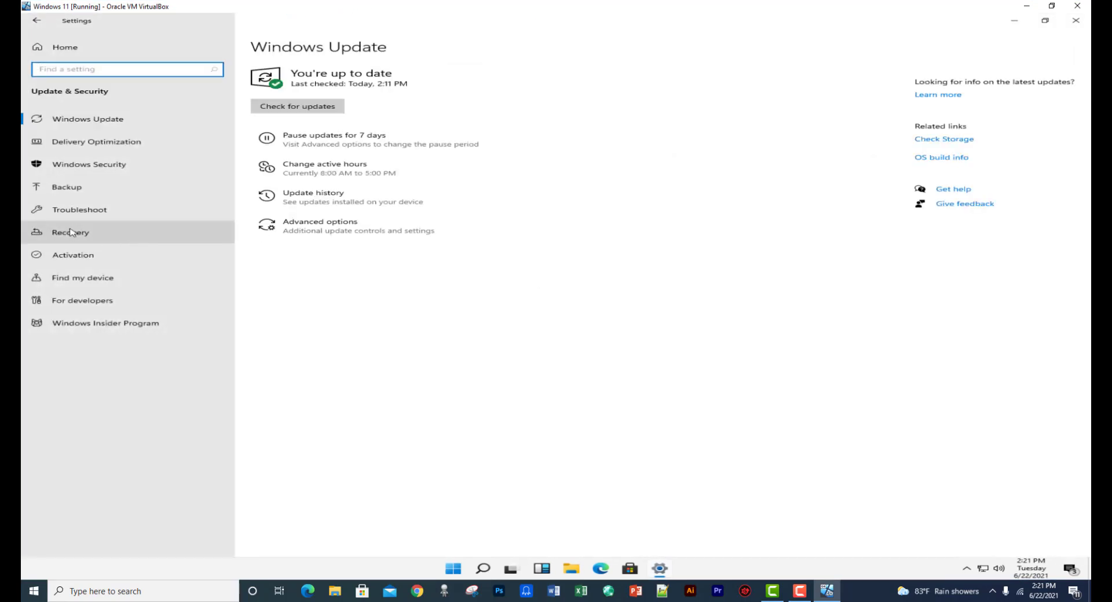
pyautogui.click(70, 231)
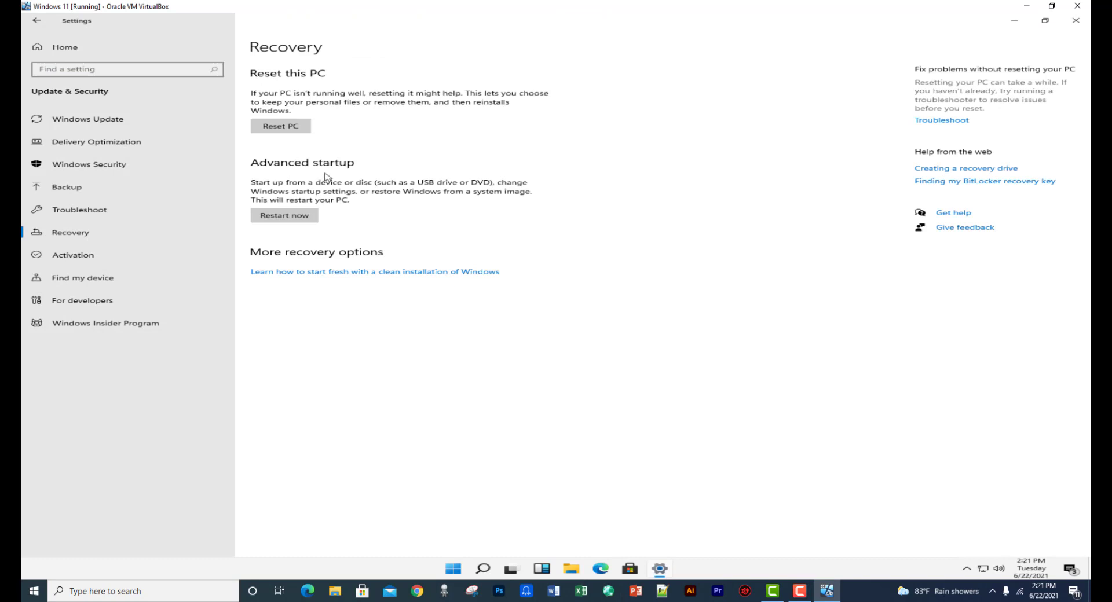
pyautogui.click(284, 218)
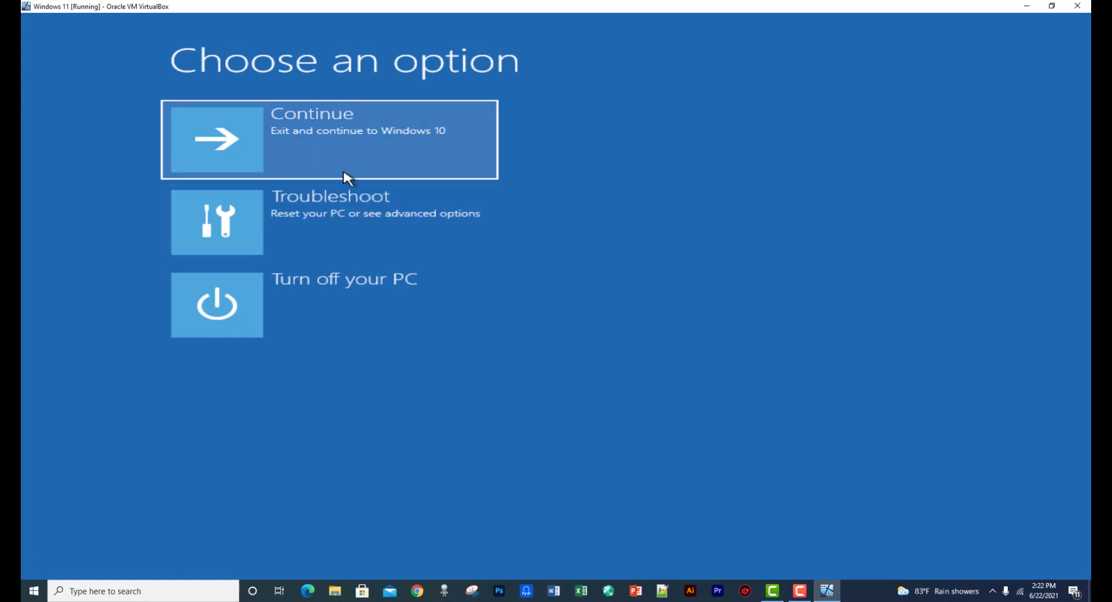
# Go through Troubleshoot > Advanced options to the Command Prompt tile
pyautogui.click(358, 223)
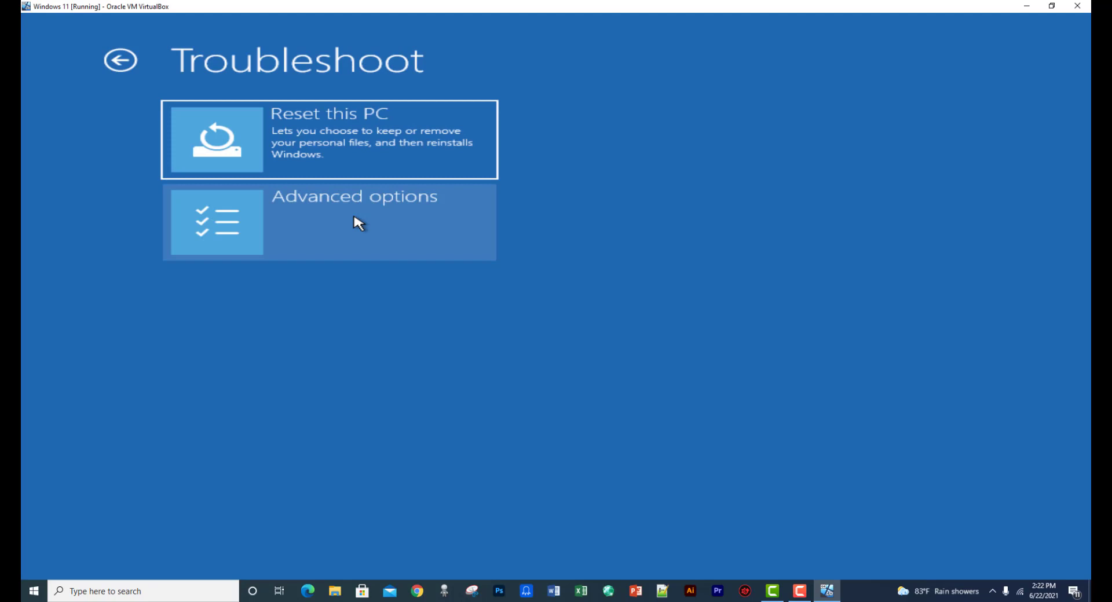
pyautogui.click(359, 223)
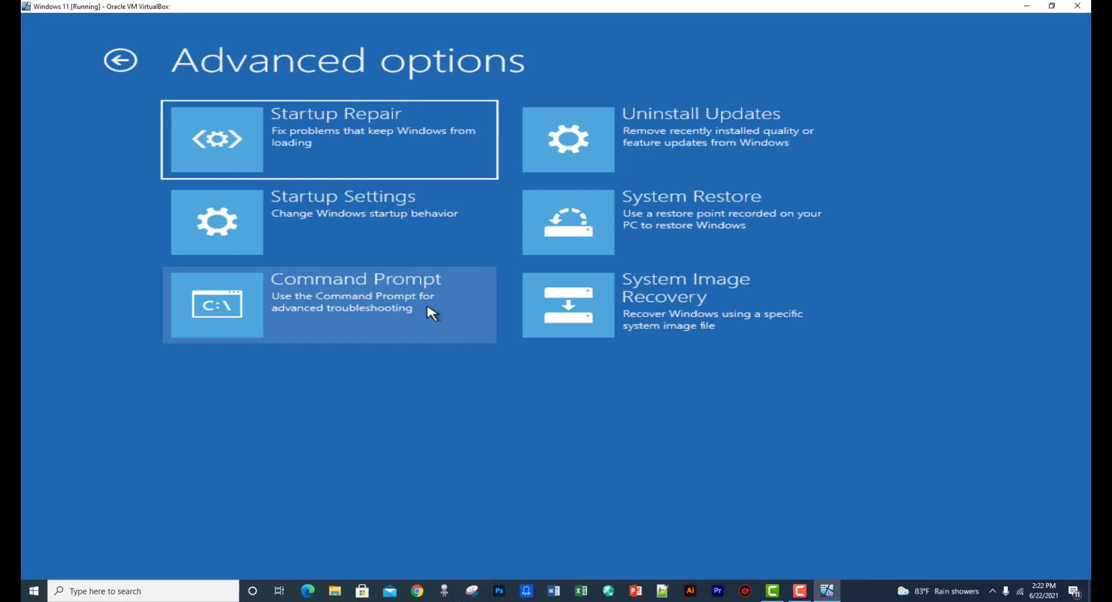
pyautogui.click(422, 311)
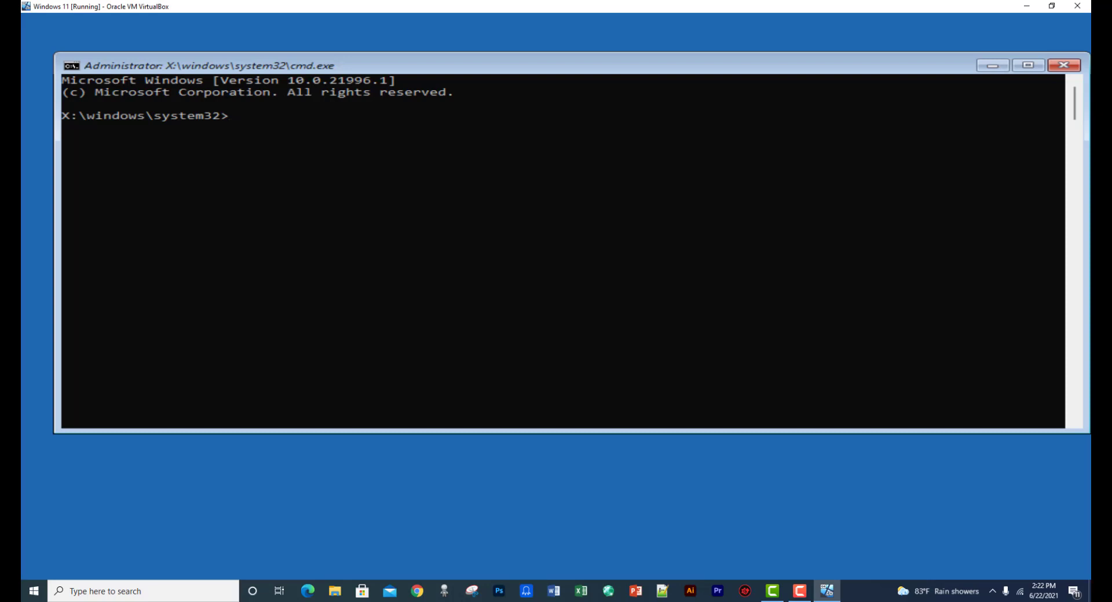
# Run diskpart's list volume to find Win-11-OS at D:, exit diskpart, and switch to d:
pyautogui.write('diskpart')
pyautogui.press('Return')
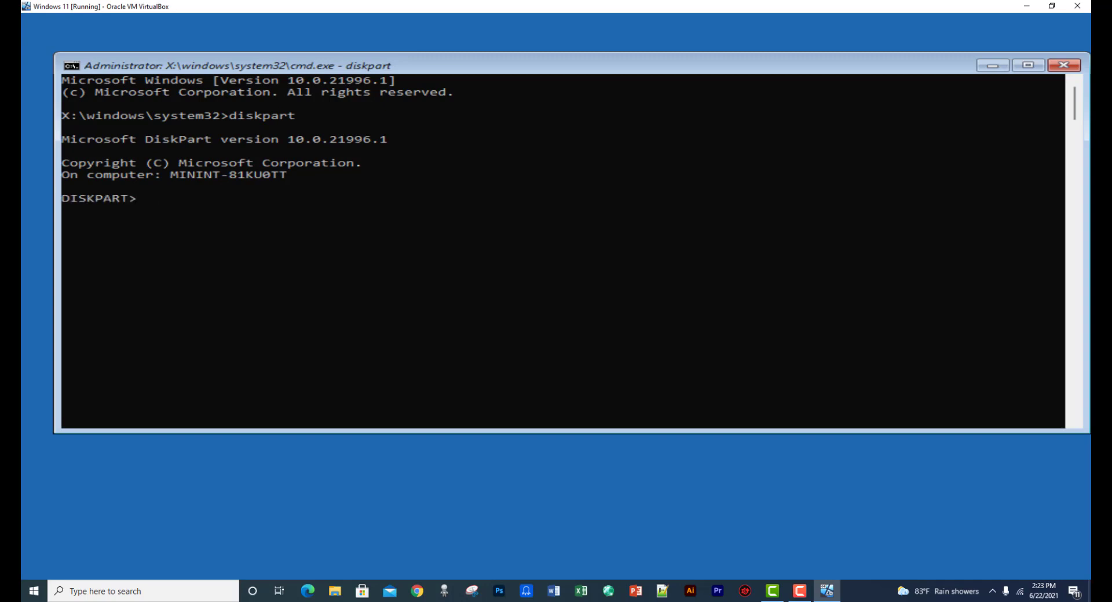
pyautogui.write('list volume')
pyautogui.press('Return')
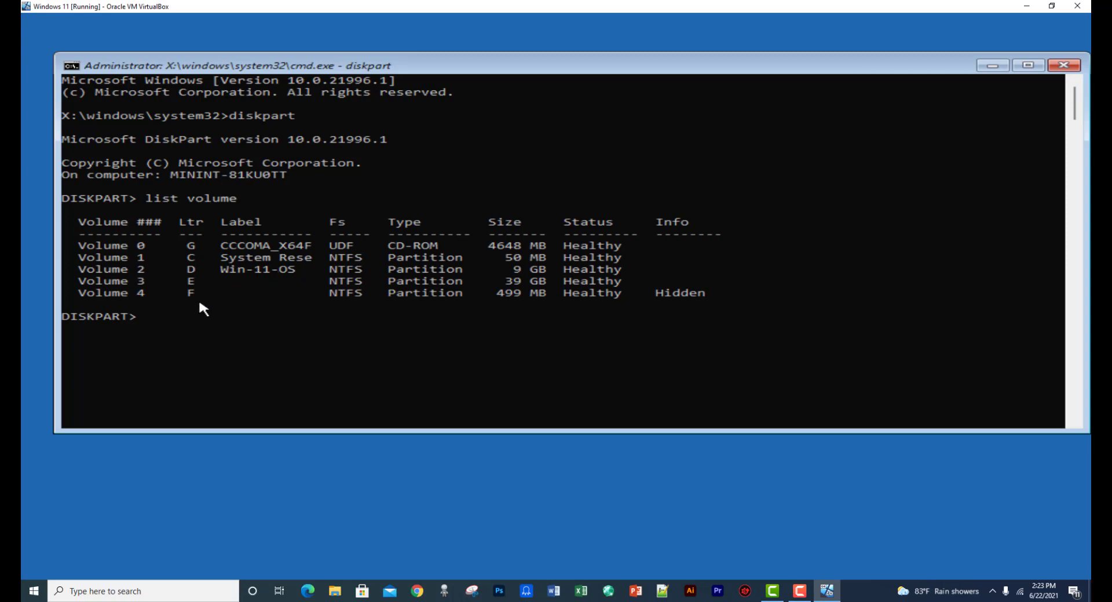
pyautogui.write('exit')
pyautogui.press('Return')
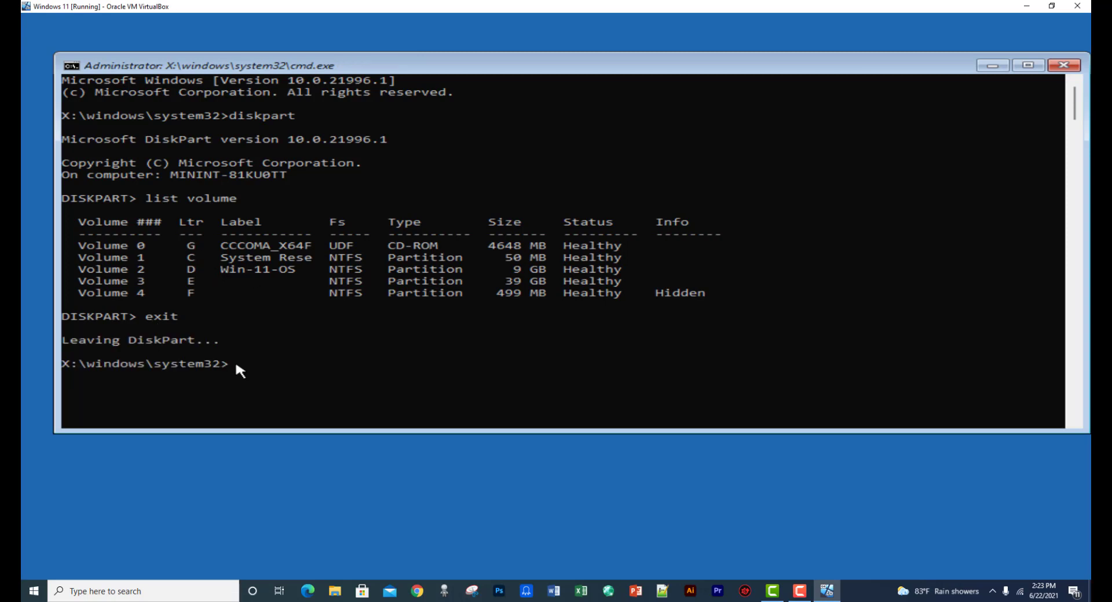
pyautogui.write('d:')
pyautogui.press('Return')
# List drive D's contents with dir and run setup.exe from it
pyautogui.write('dir')
pyautogui.press('Return')
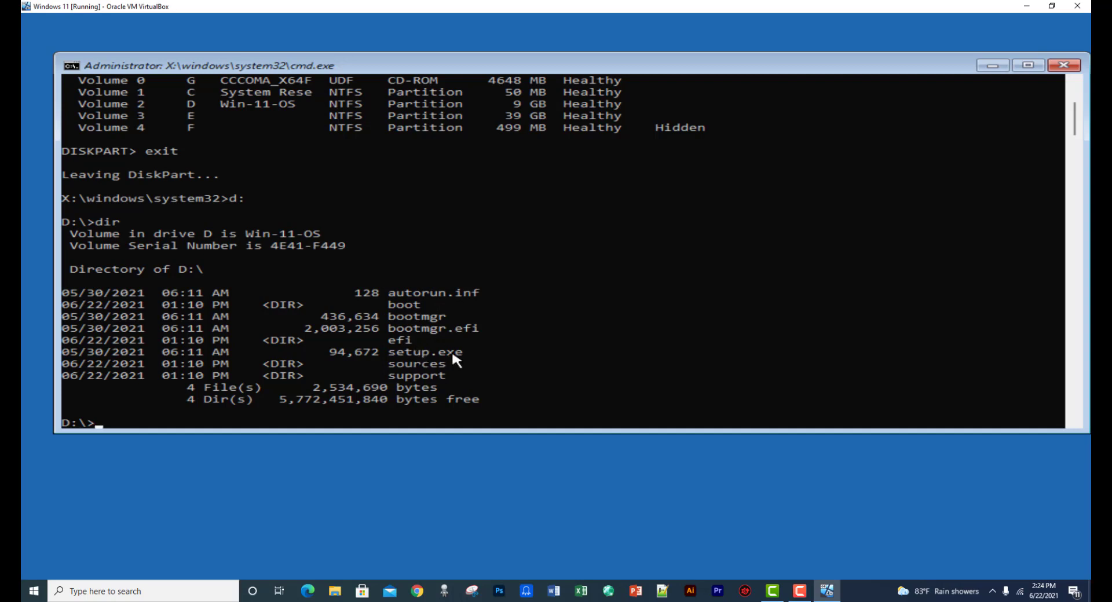
pyautogui.scroll(-2, 112, 355)
pyautogui.write('se')
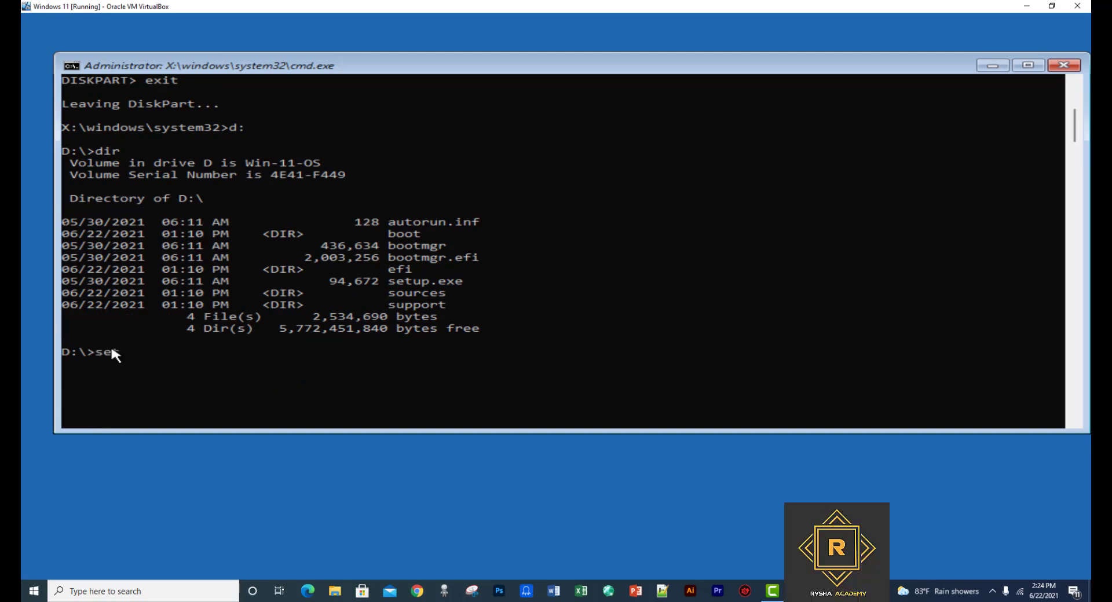
pyautogui.write('tup.exe')
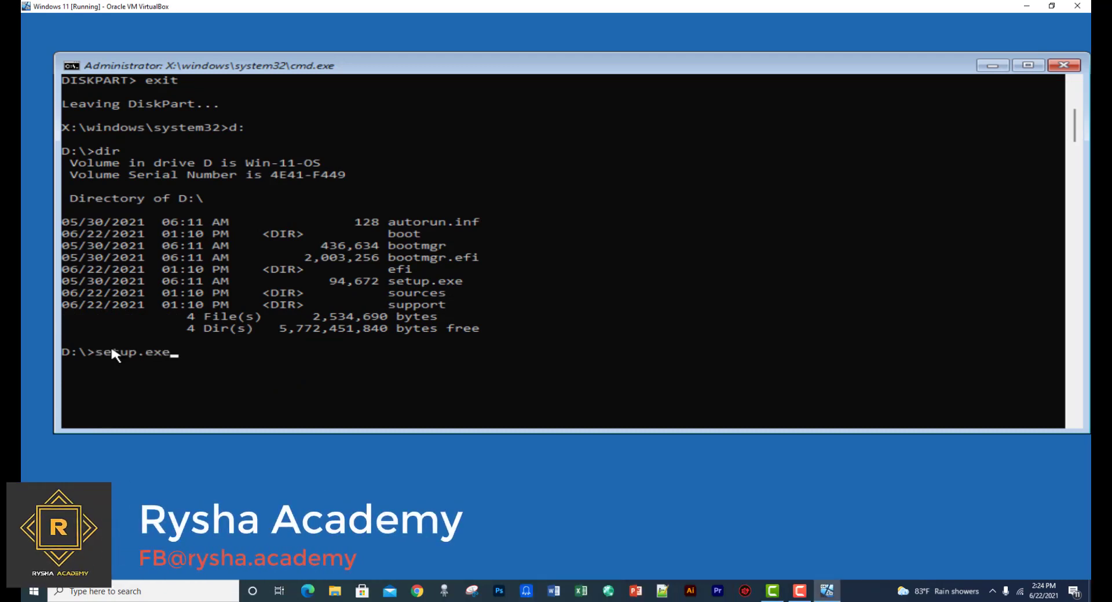
pyautogui.press('Return')
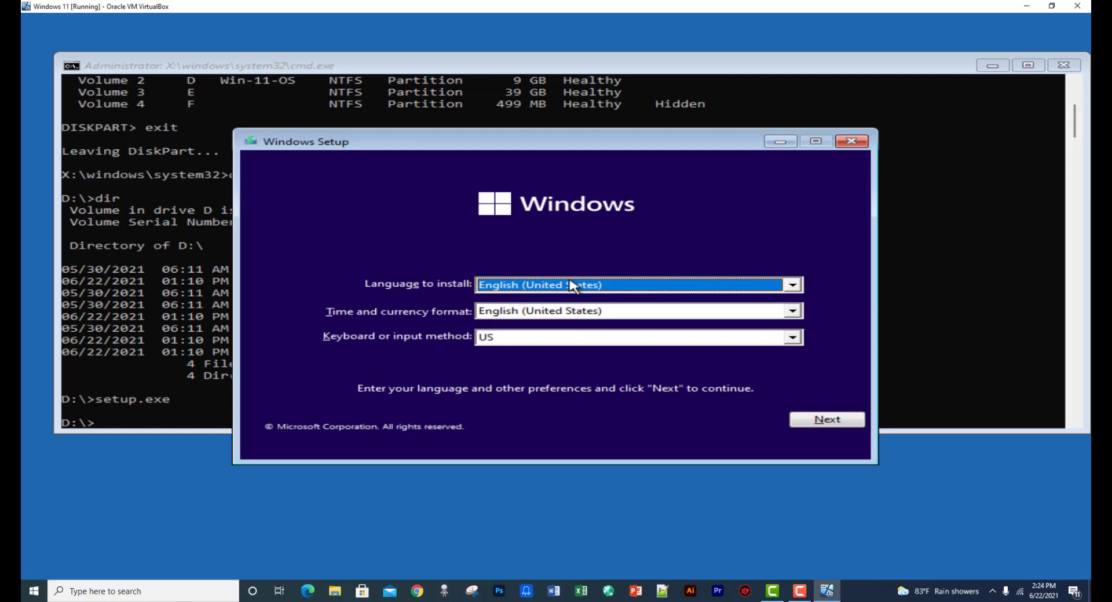
# Keep the default language settings, skip the product key, pick Windows 11 Pro, and accept the license terms
pyautogui.click(827, 420)
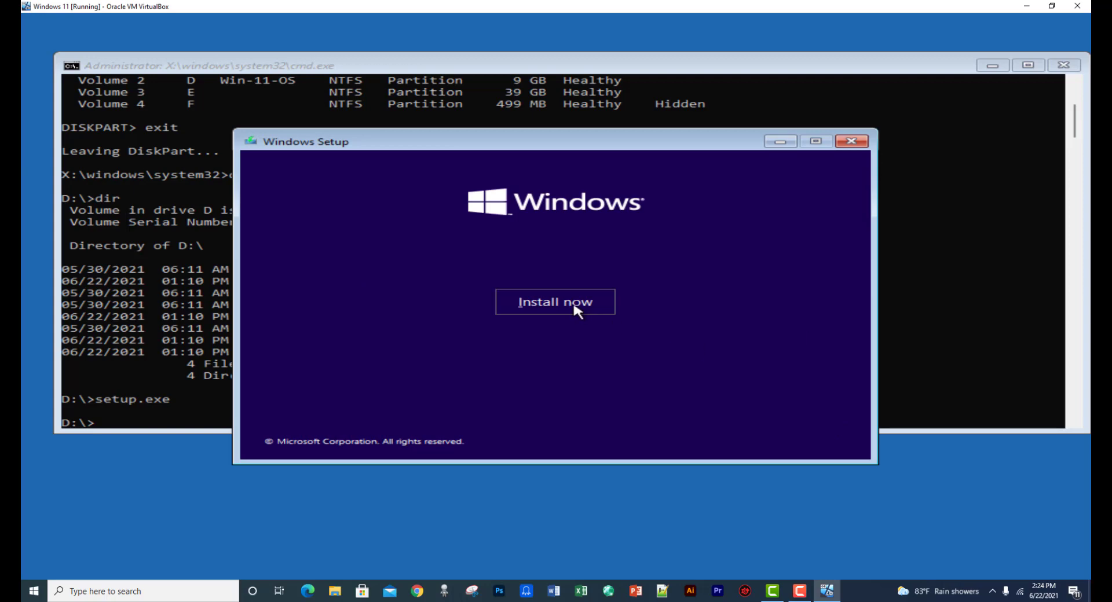
pyautogui.click(576, 309)
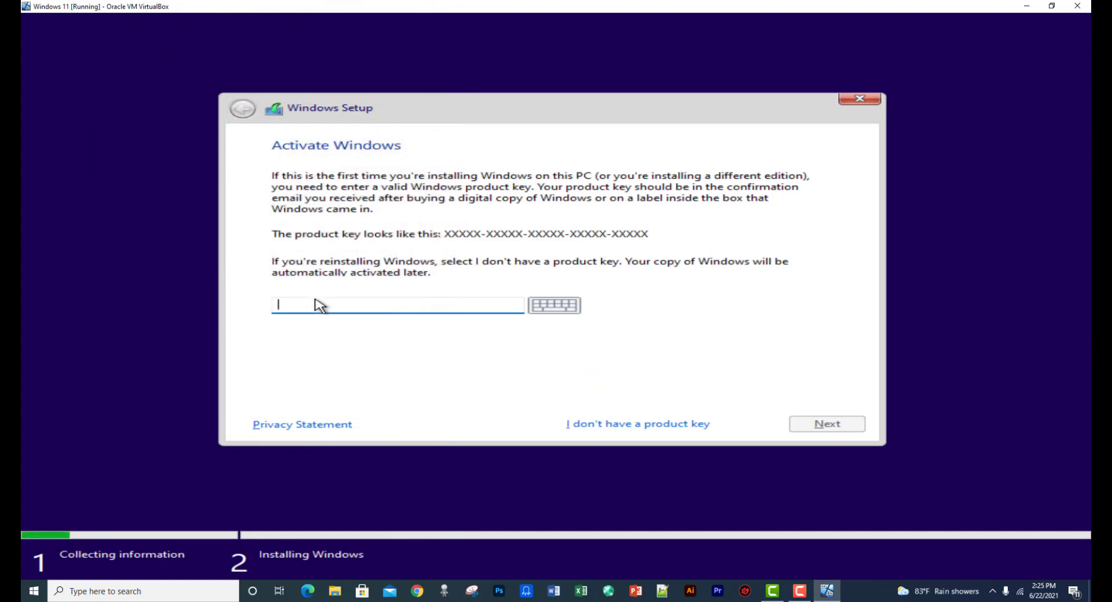
pyautogui.click(641, 431)
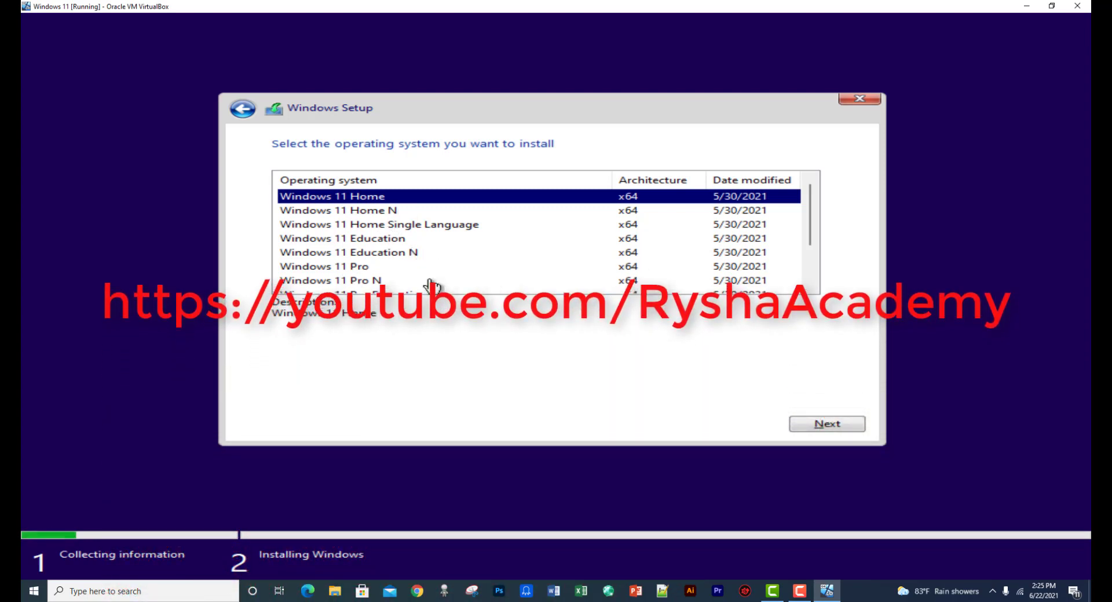
pyautogui.click(335, 270)
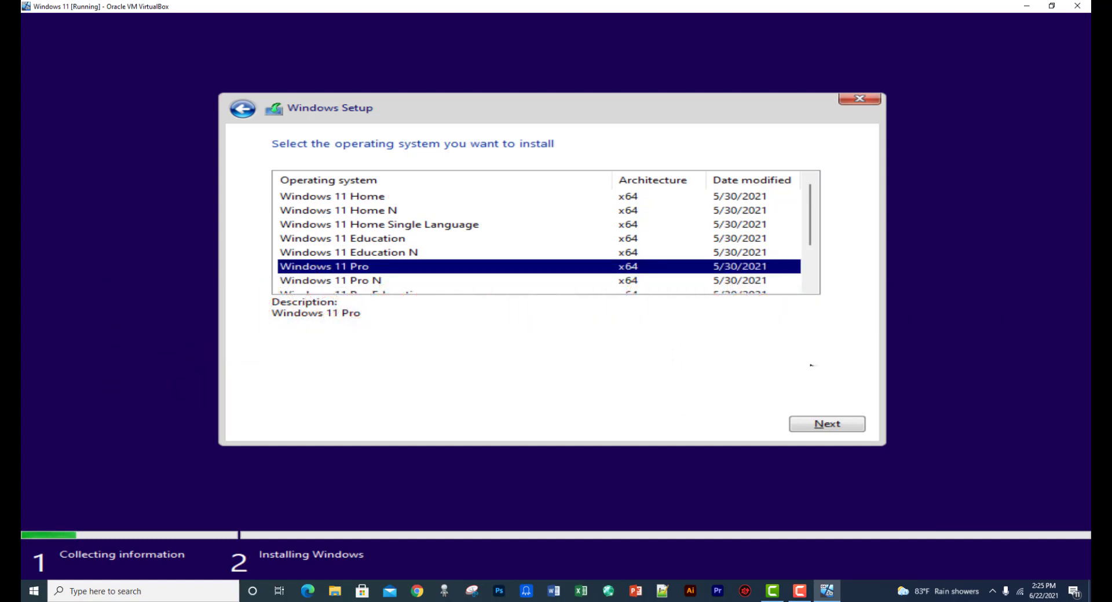
pyautogui.click(837, 429)
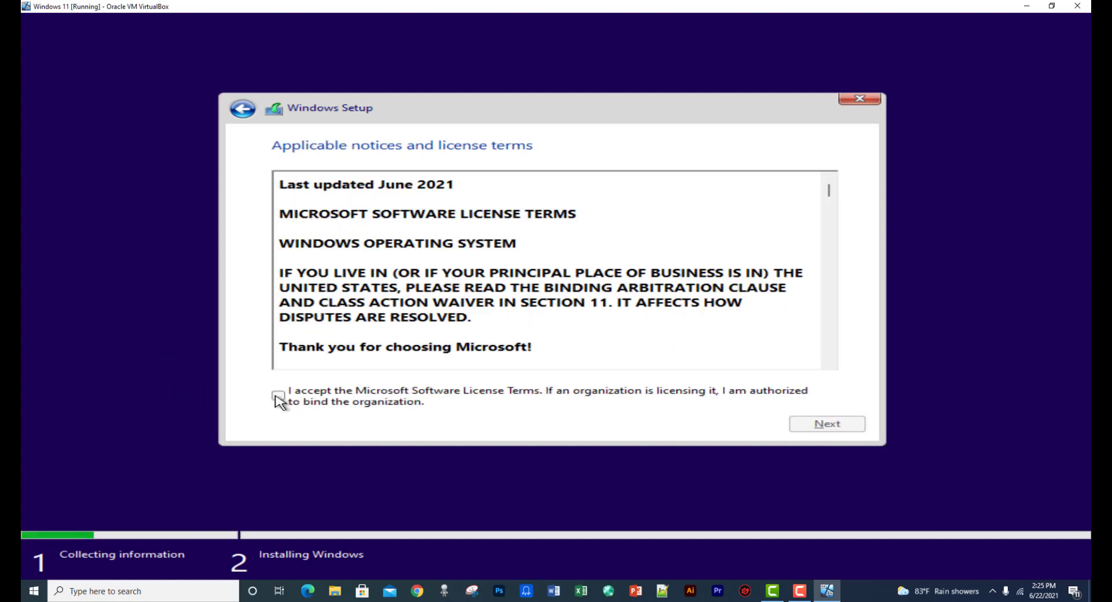
pyautogui.click(278, 397)
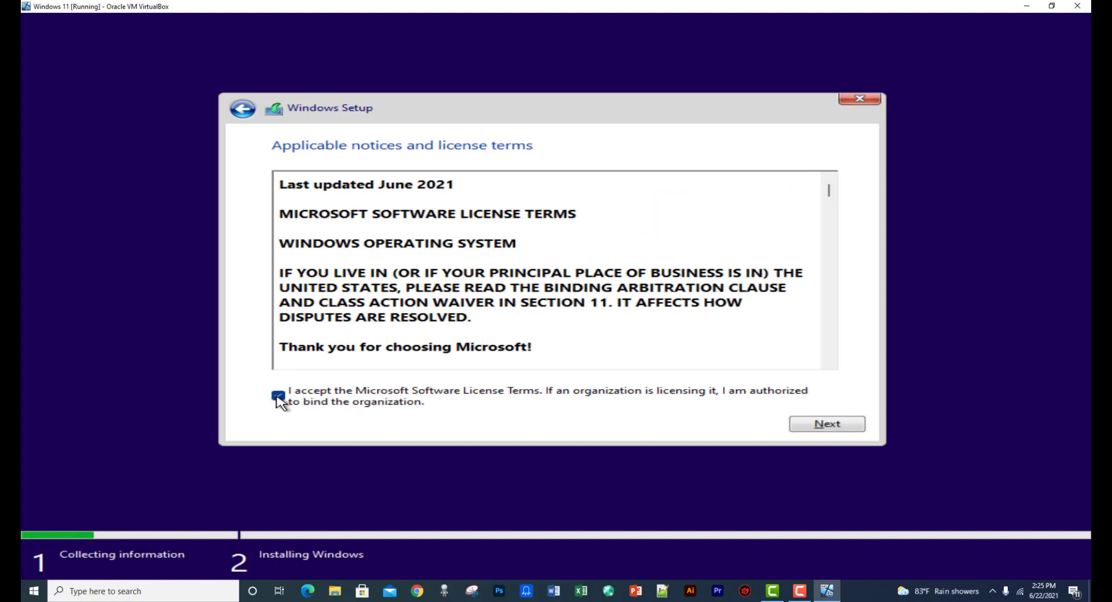
pyautogui.click(830, 425)
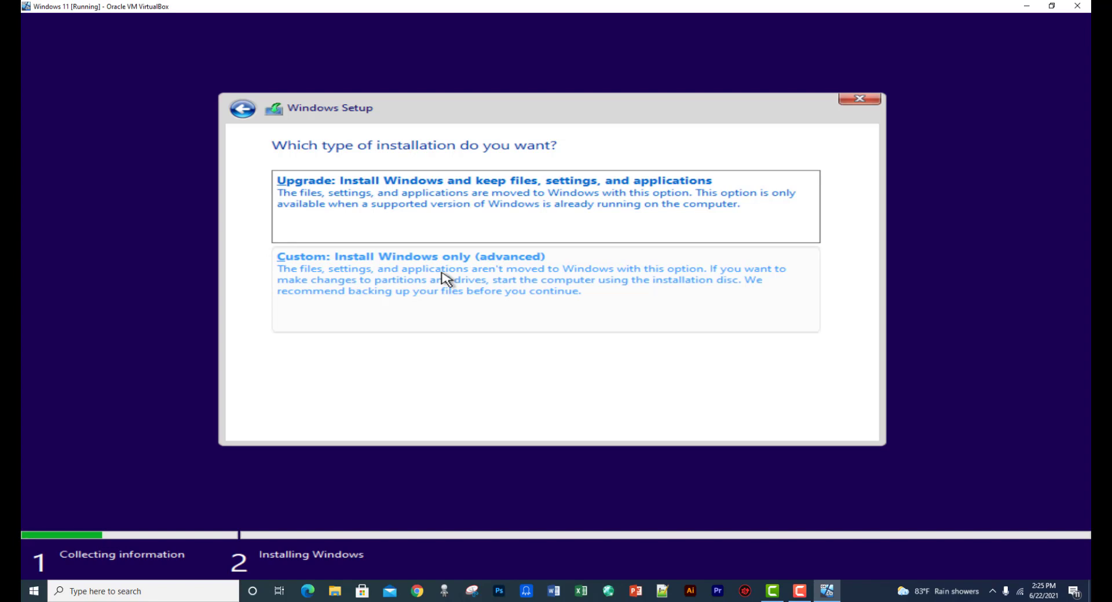
# Choose Custom: Install Windows only and target Drive 0 Partition 3
pyautogui.click(446, 280)
pyautogui.click(529, 265)
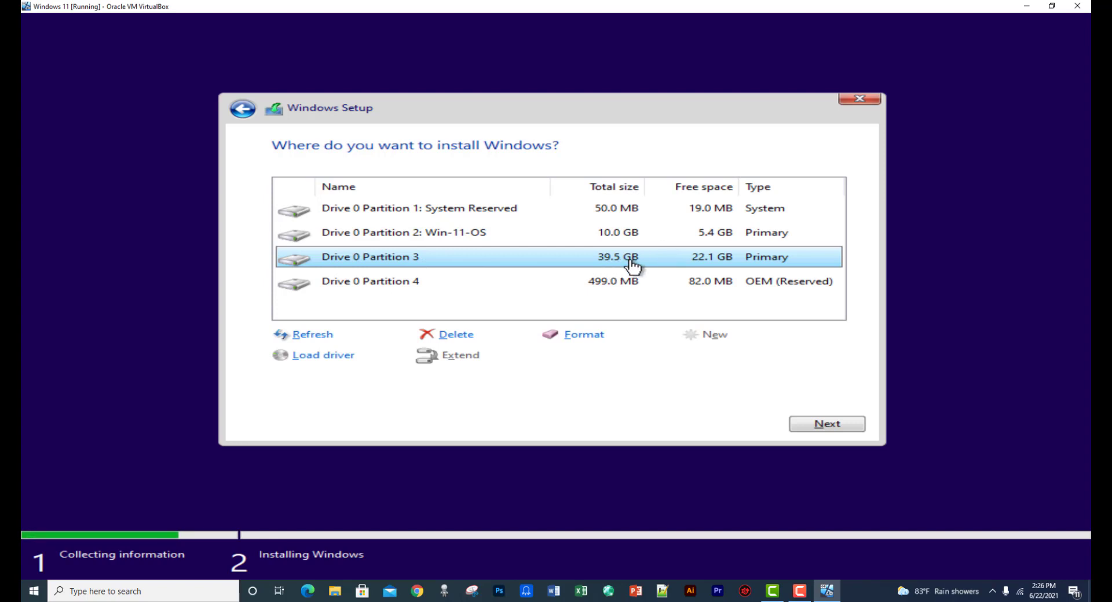
pyautogui.click(830, 425)
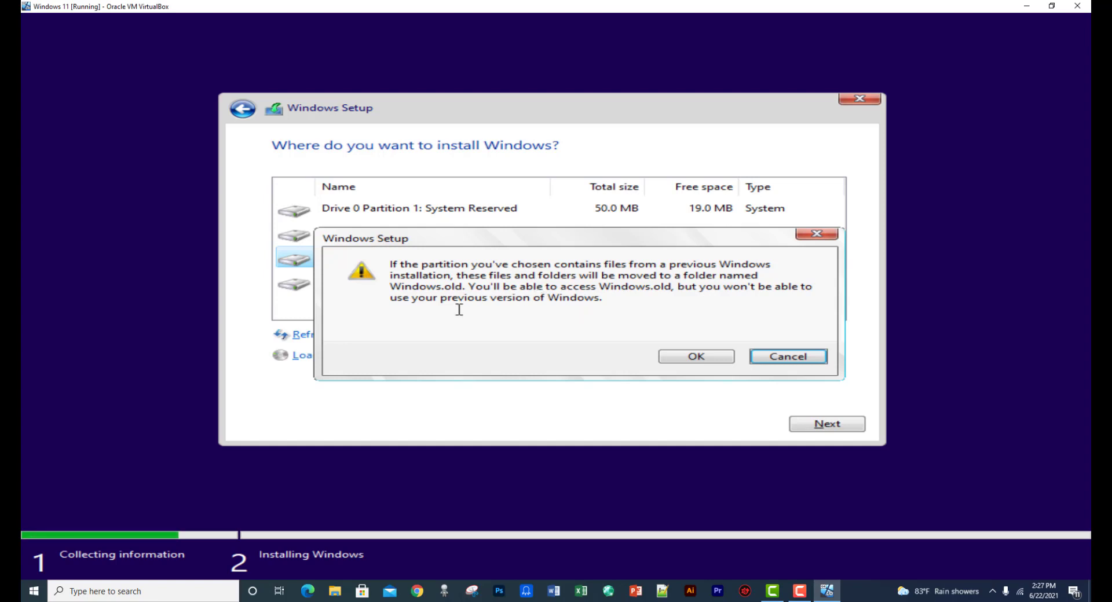
# Confirm the Windows.old warning with OK and let Windows install through to the country or region page
pyautogui.click(713, 358)
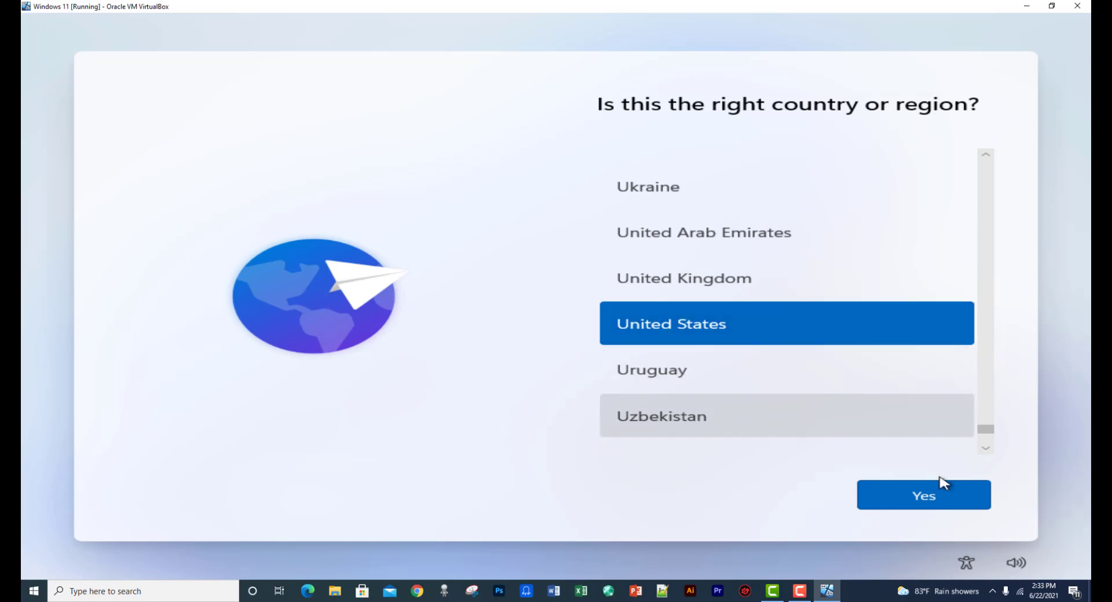
# Confirm United States region and US keyboard, skip a second layout, and choose personal use
pyautogui.click(940, 500)
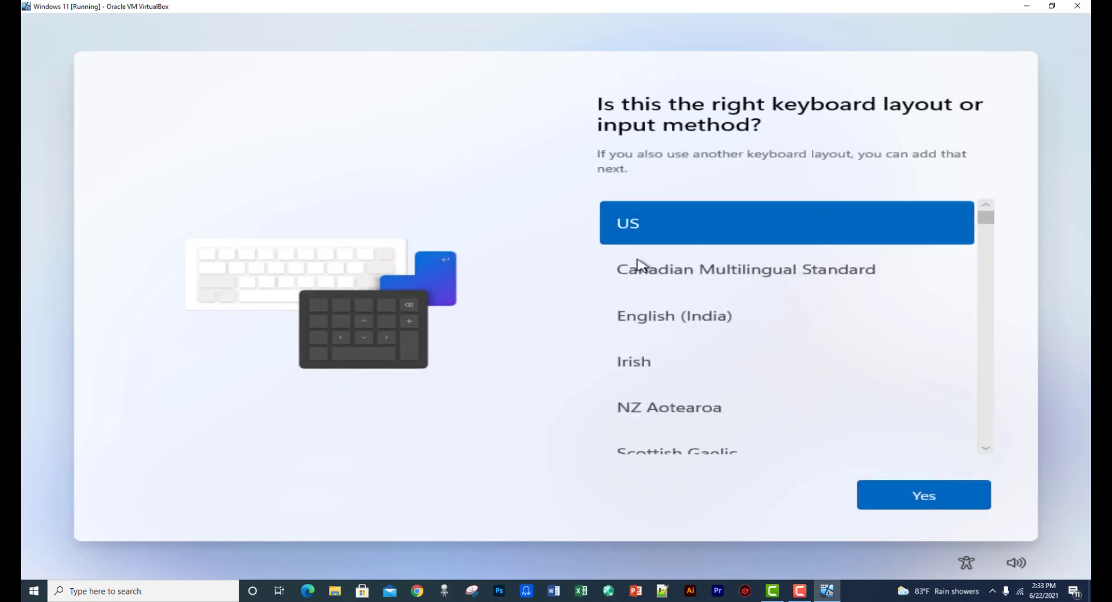
pyautogui.click(930, 498)
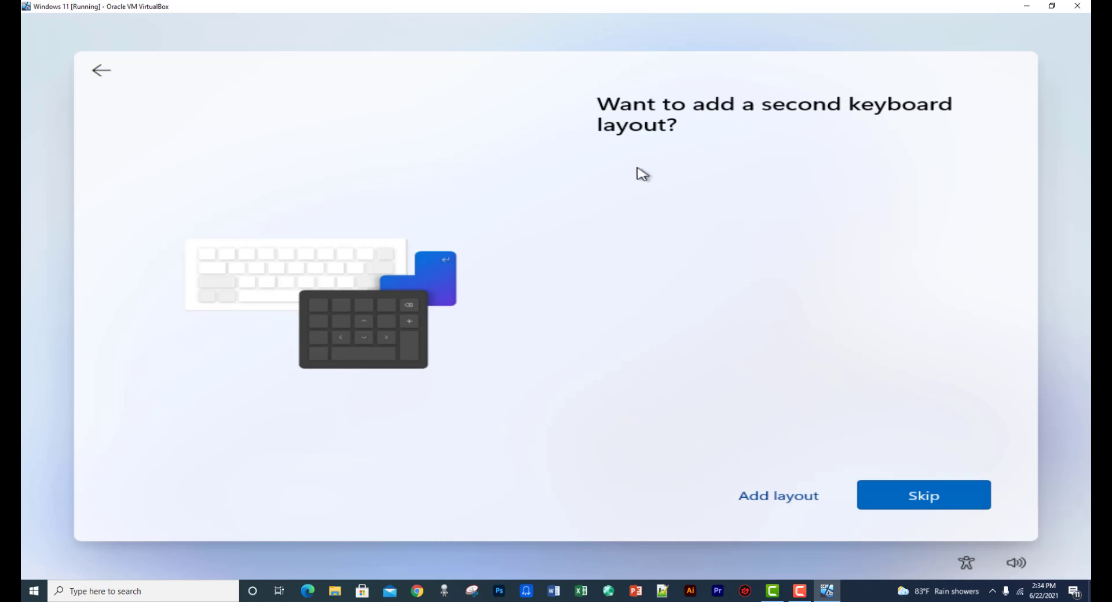
pyautogui.click(935, 504)
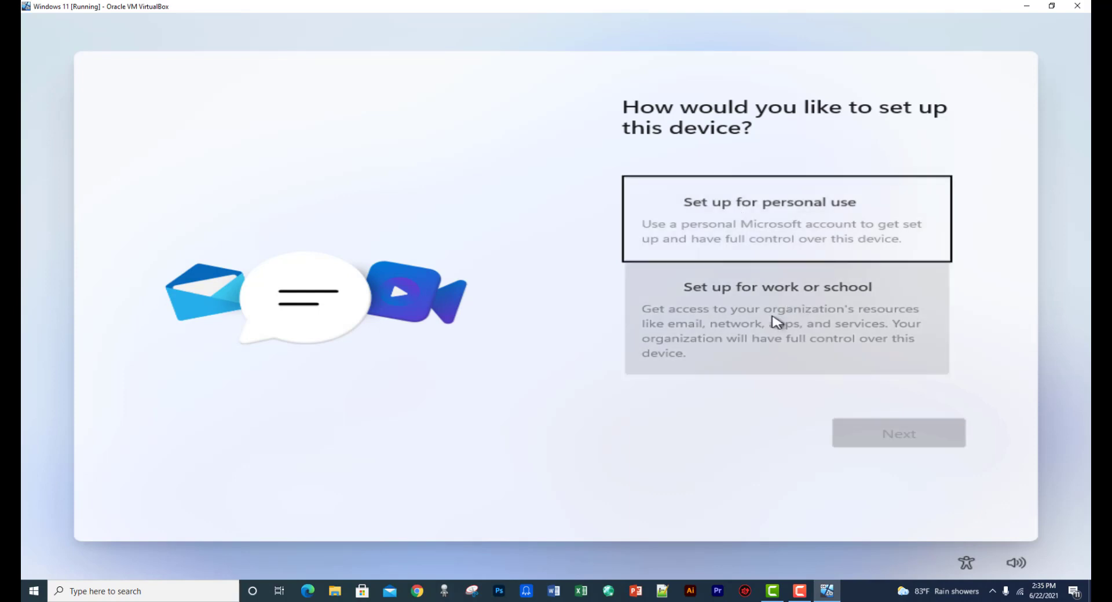
pyautogui.click(795, 219)
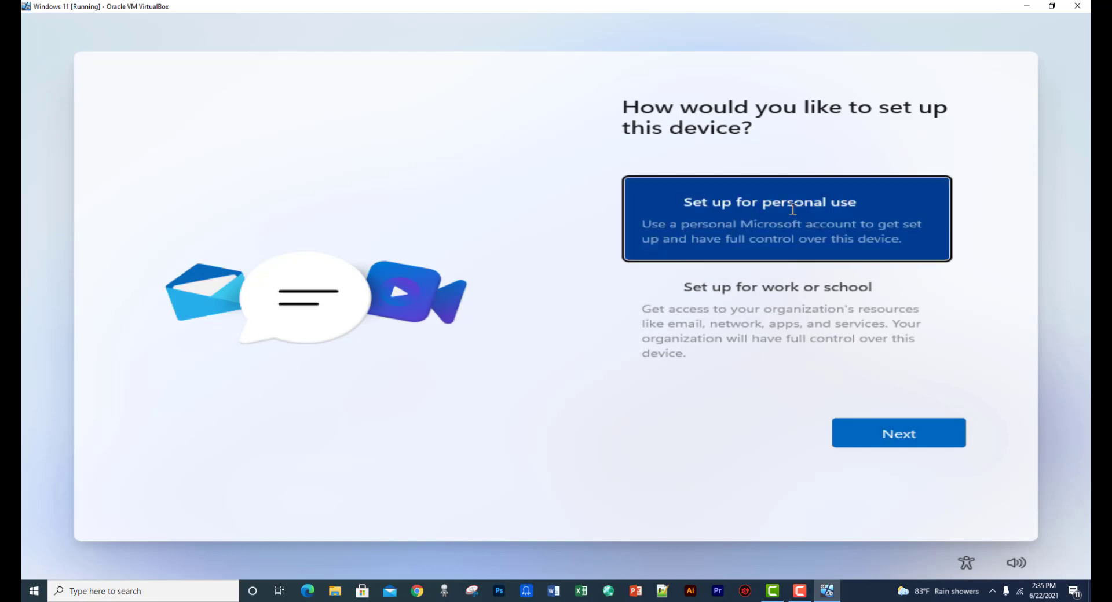
pyautogui.click(900, 439)
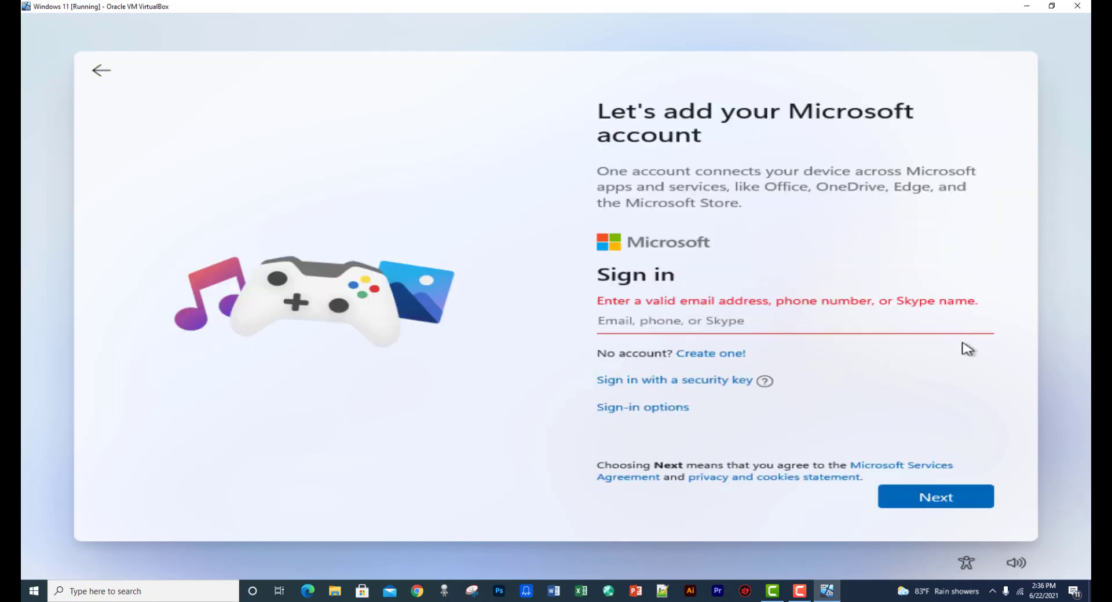
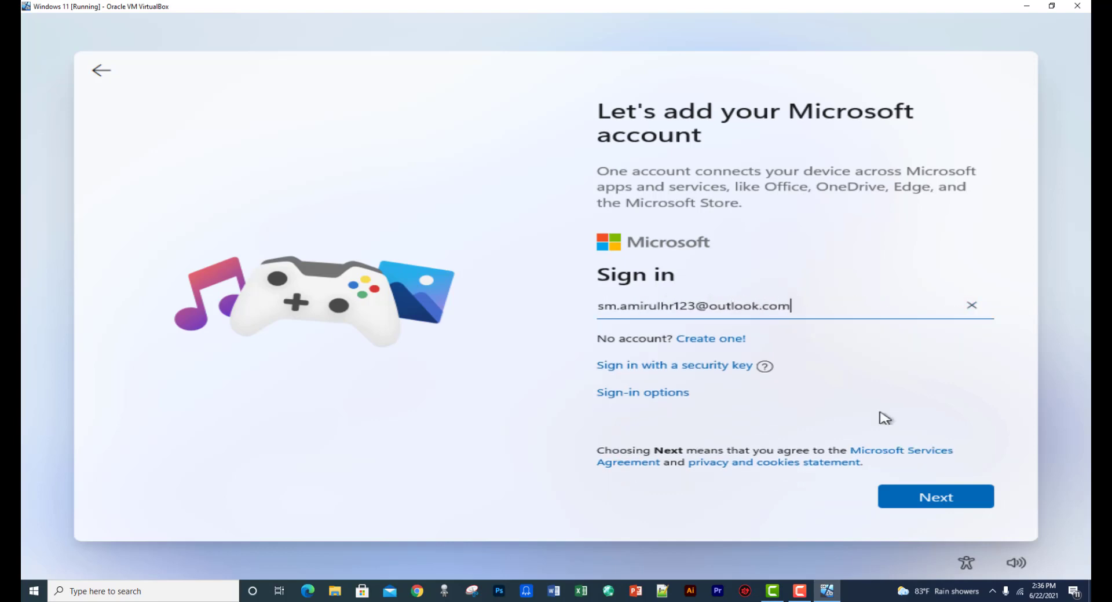
# Enter the Microsoft account's Outlook e-mail address and the account password, then sign in
pyautogui.click(937, 499)
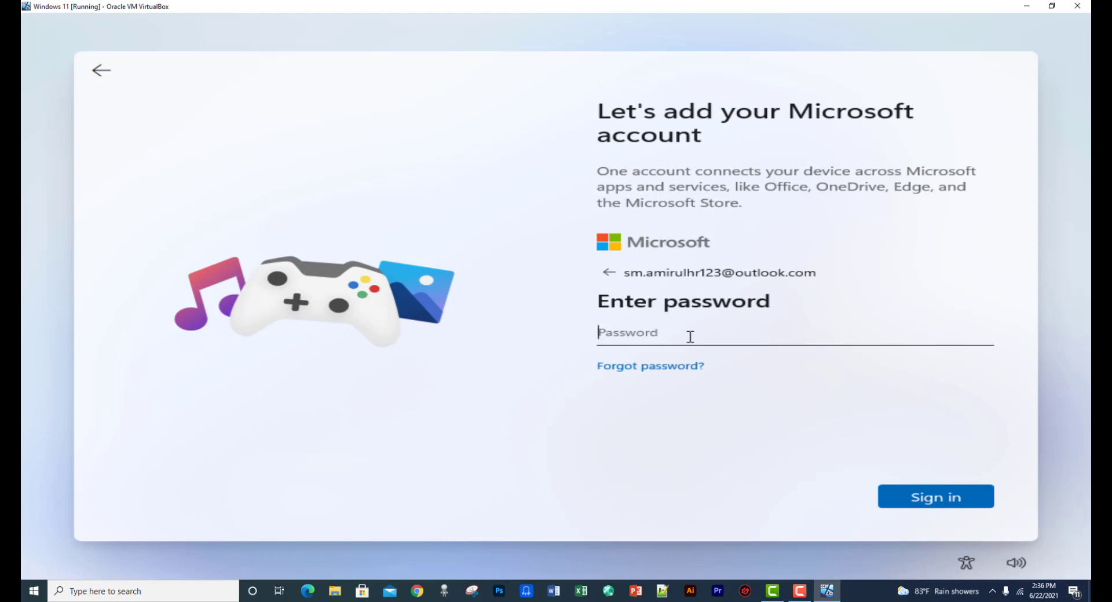
pyautogui.write('••••••••••••••')
pyautogui.click(937, 499)
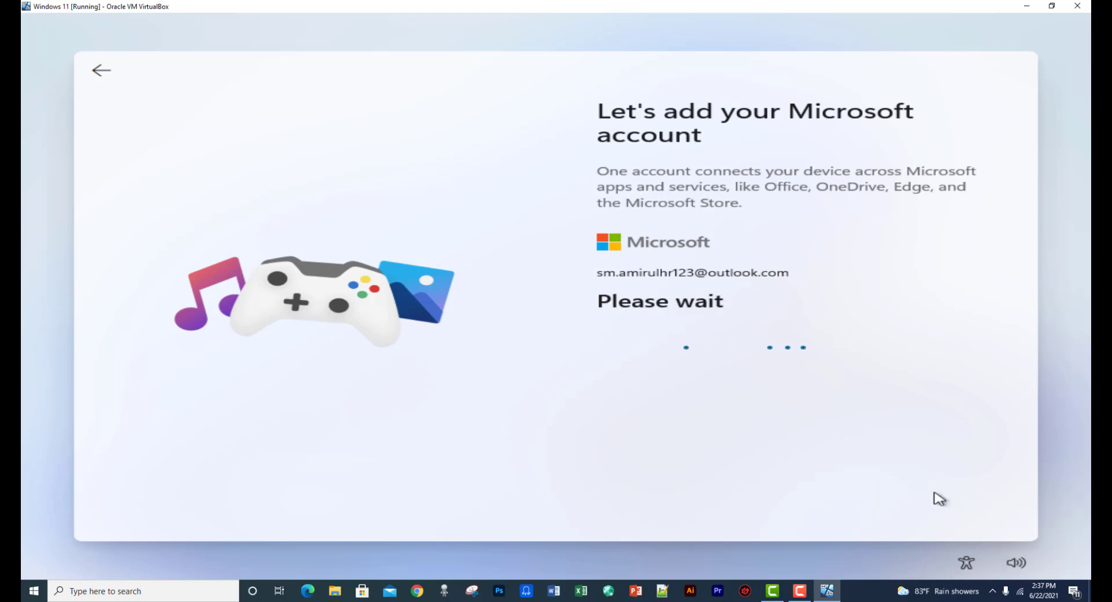